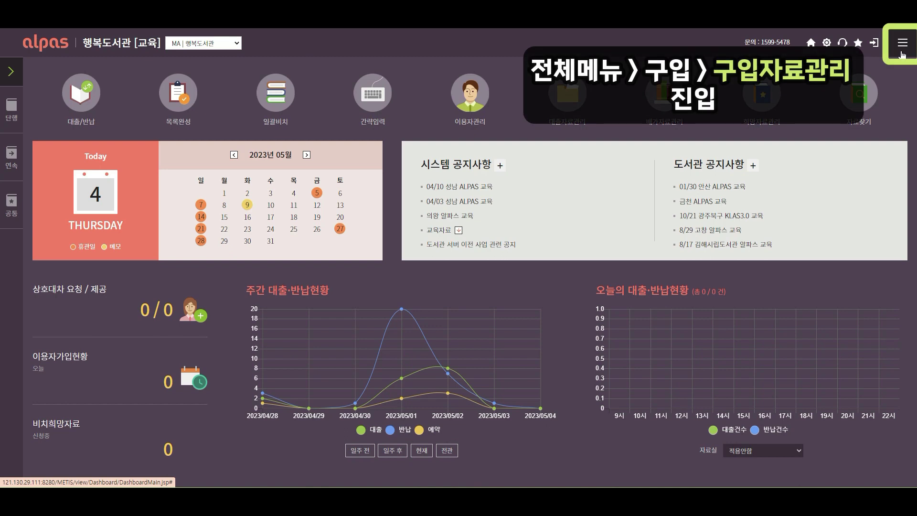
Go to 구입자료관리 under 단행자료 구입 and open the form for entering a new purchase item
click(902, 53)
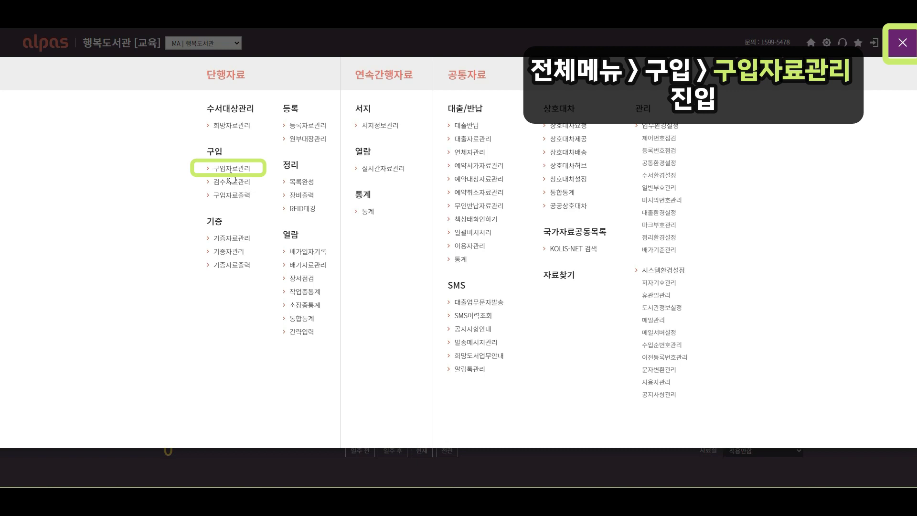
click(230, 172)
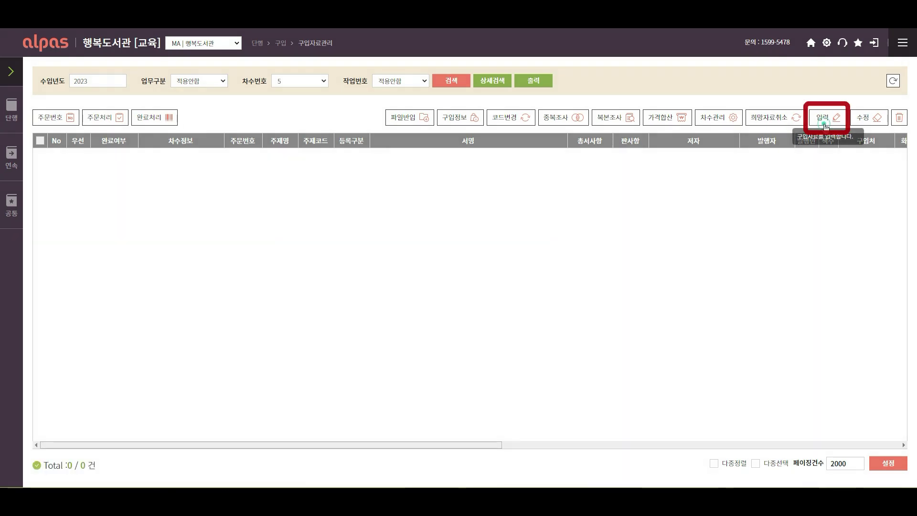
click(825, 126)
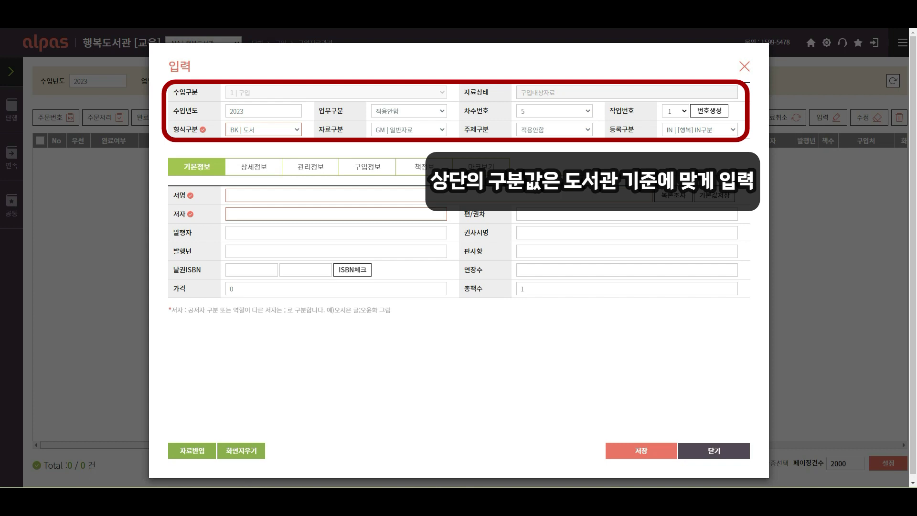
Set the new item's 업무구분 to "1 | 동양서" and its 주제구분 to "1 | 철학"
click(442, 115)
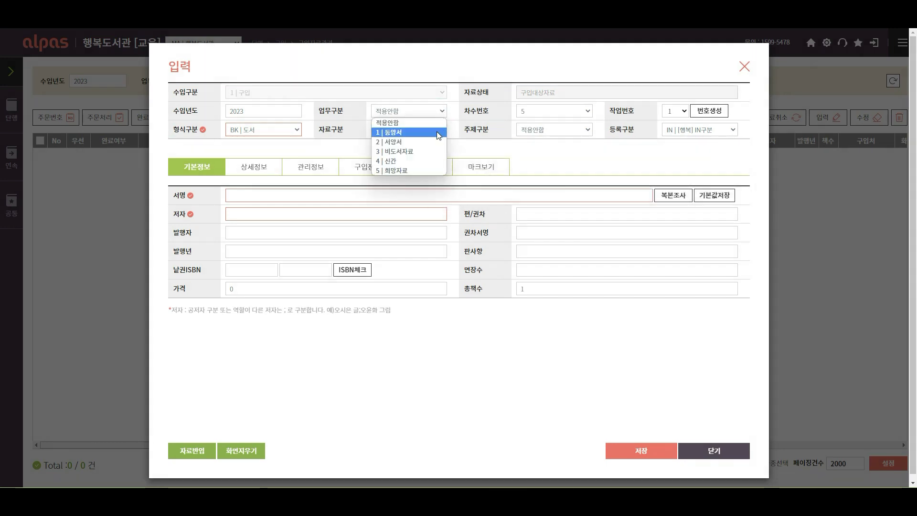
click(439, 132)
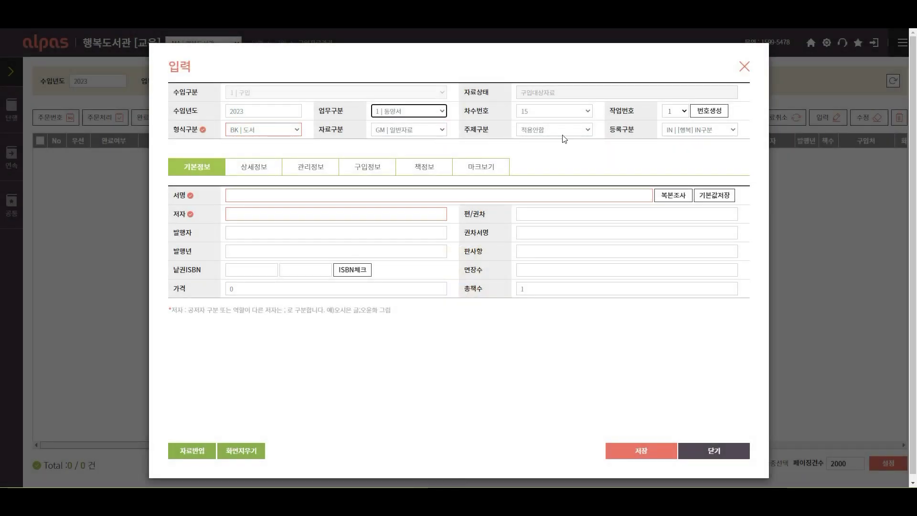
click(588, 132)
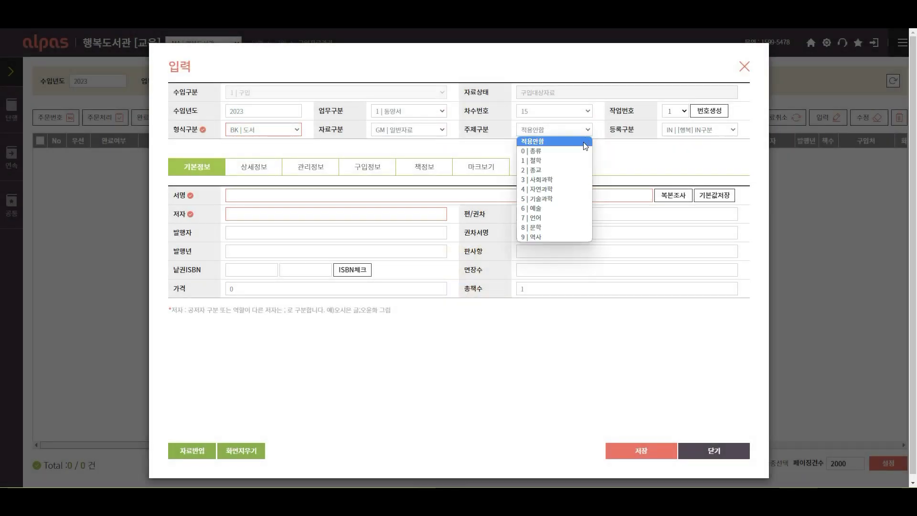
click(579, 159)
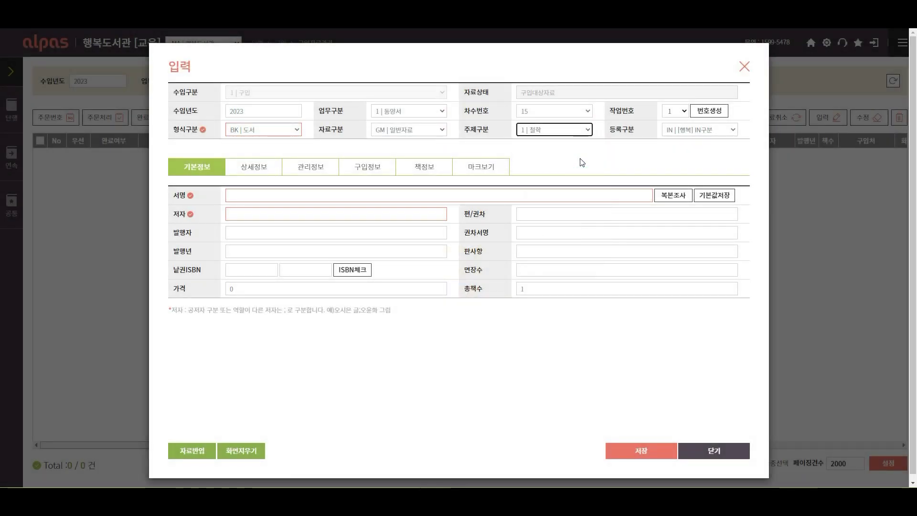
Enter "모든 삶은 흐른다" as the 서명 and fill in the author's name under 저자
click(568, 196)
text(모든 실은 흐르ㄷ)
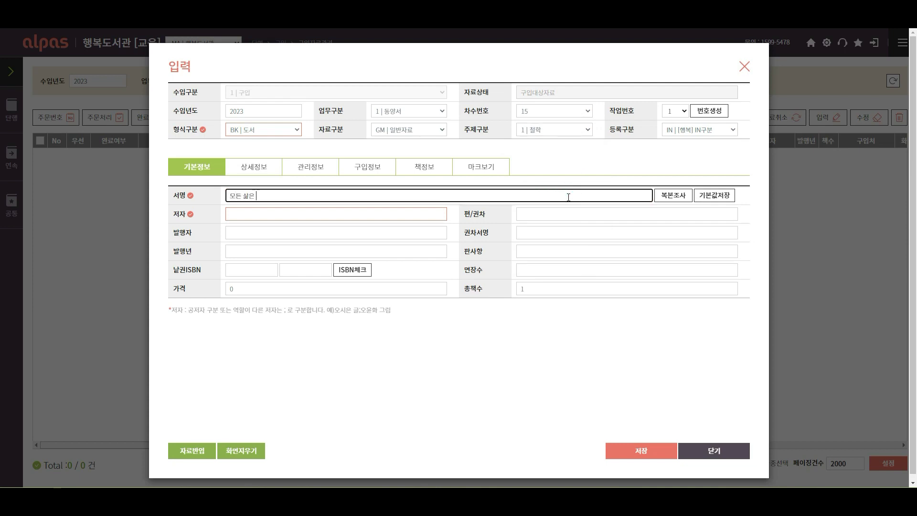
key(Tab)
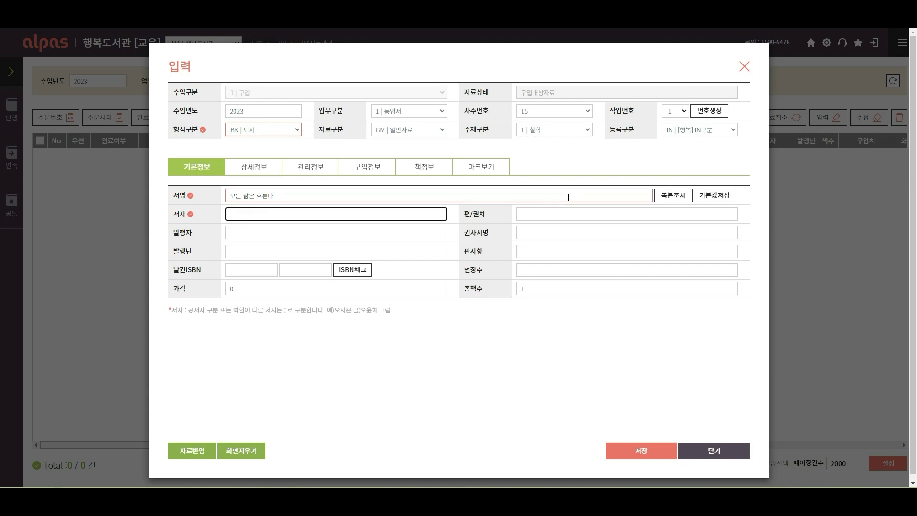
text(로랑스 드빌레르)
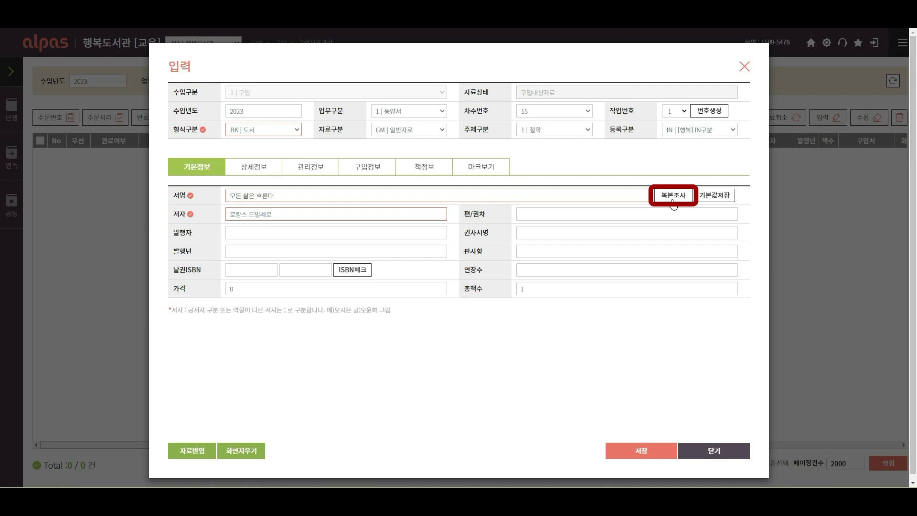
Run the 복본조사 duplicate check on the entered title, view the matching holding's MARC record, and close the check
click(672, 200)
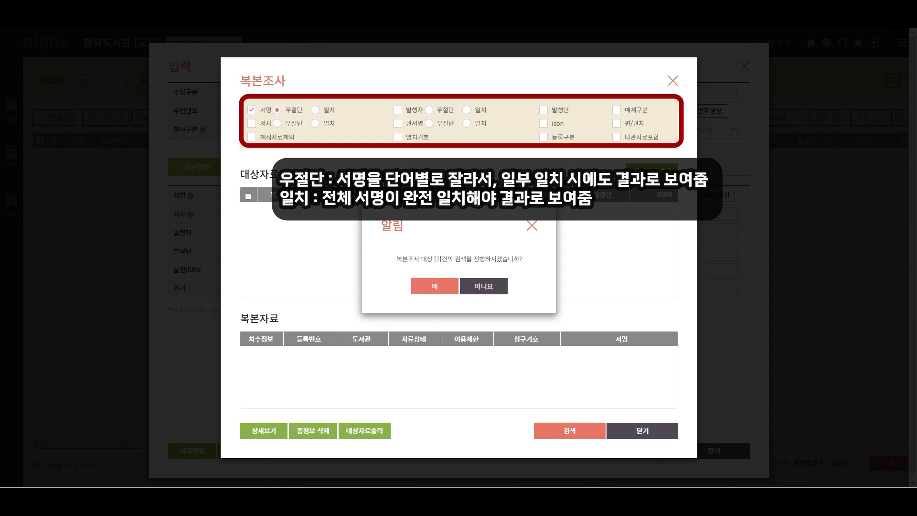
click(445, 290)
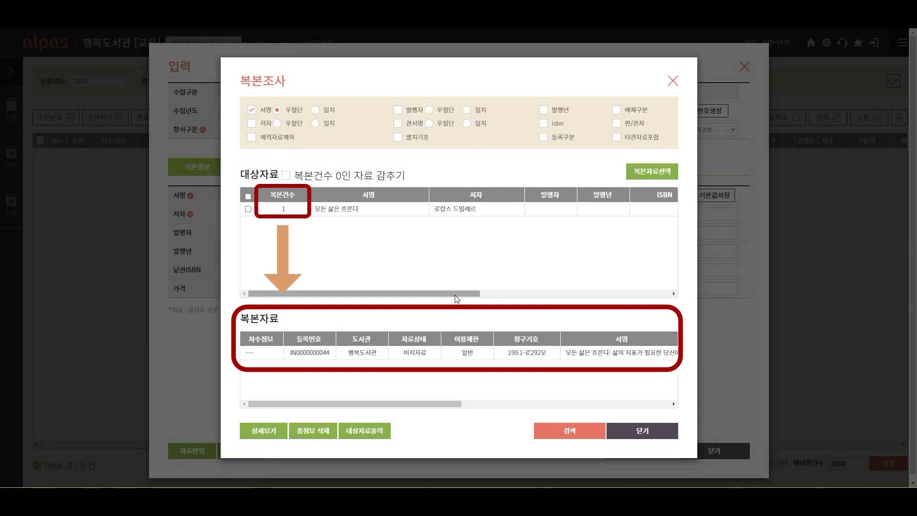
click(320, 353)
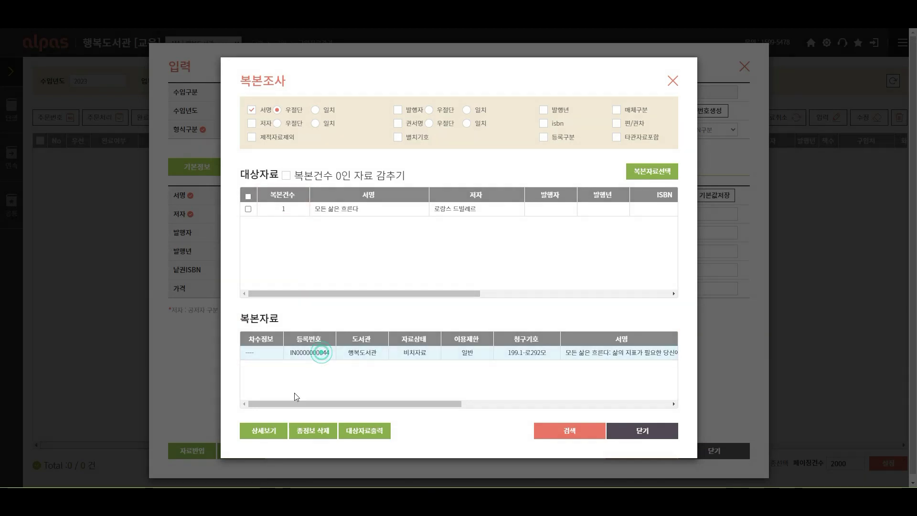
click(263, 432)
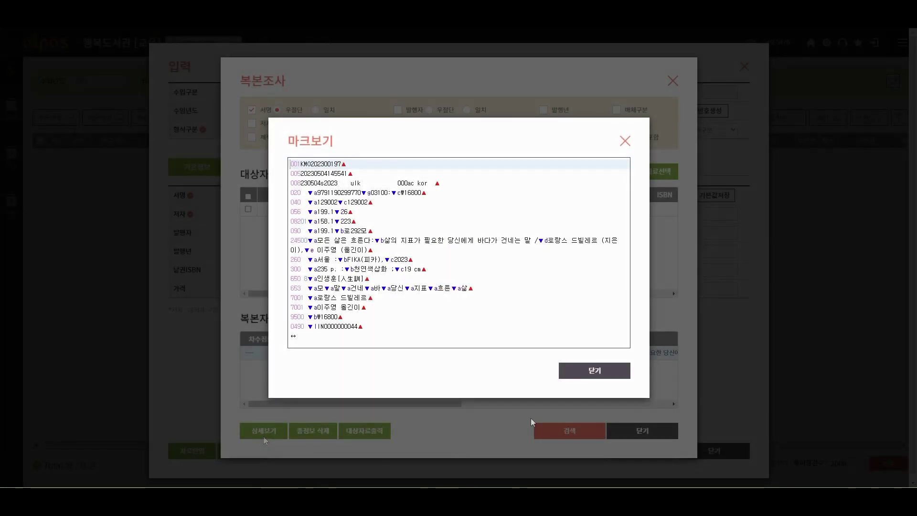
click(579, 375)
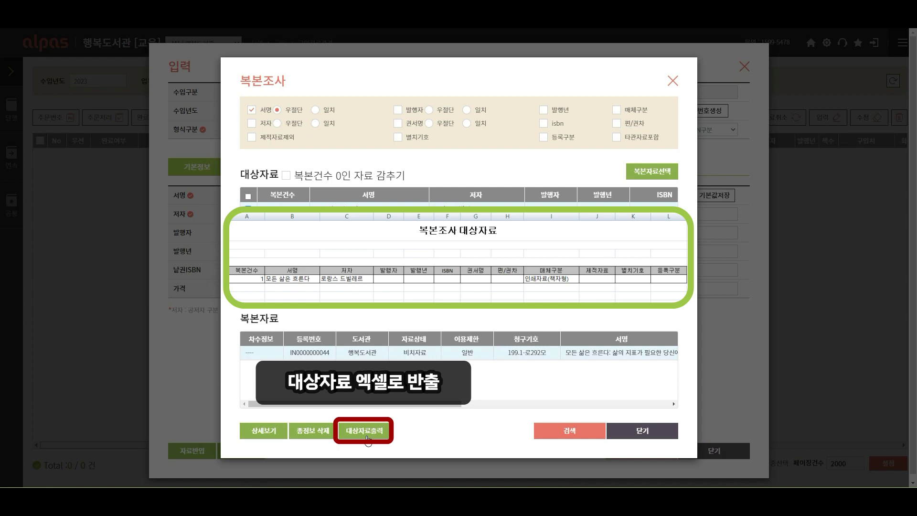
click(619, 434)
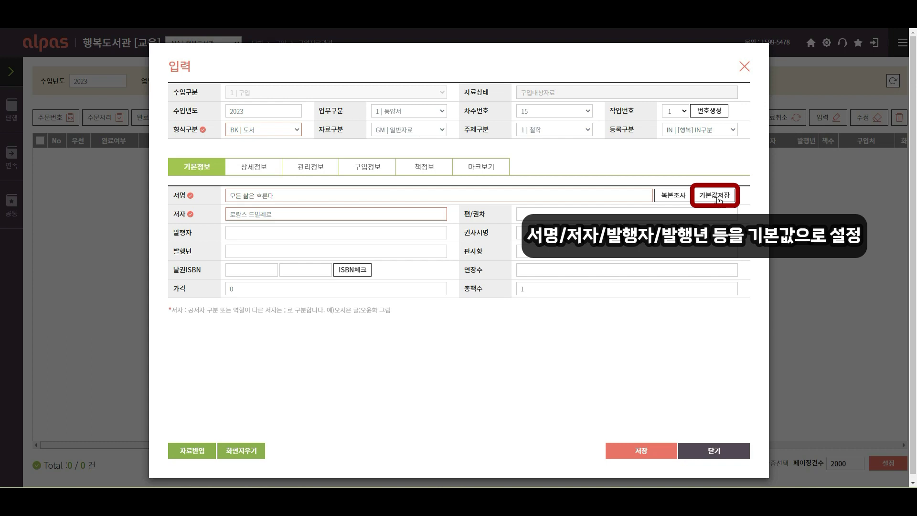
Look up "모든 삶은 흐른다" in the 서지정보 조회 and import the matching book's bibliographic data into the form
click(192, 454)
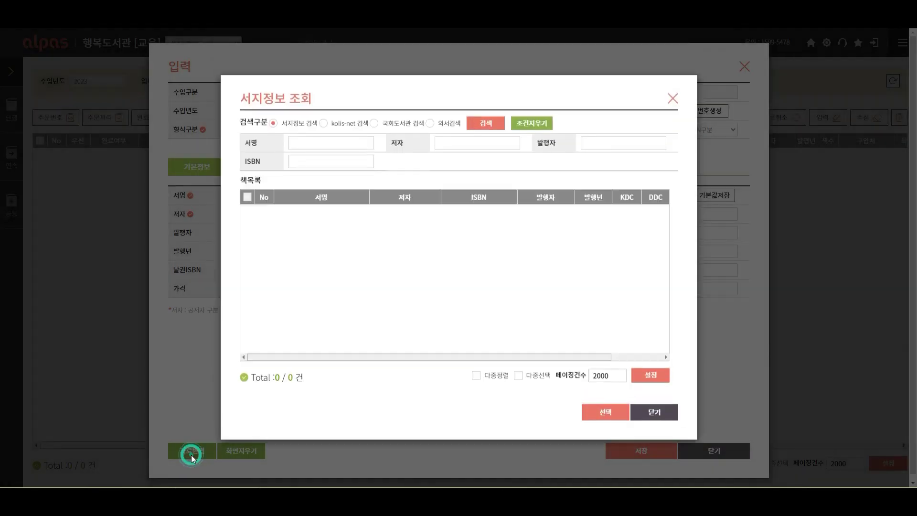
text(모든 새)
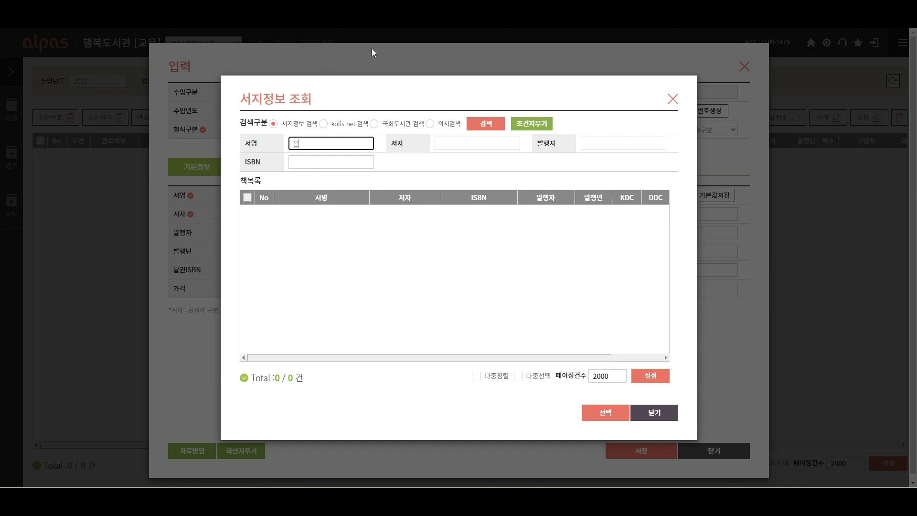
text(삶은 흐른다)
key(Return)
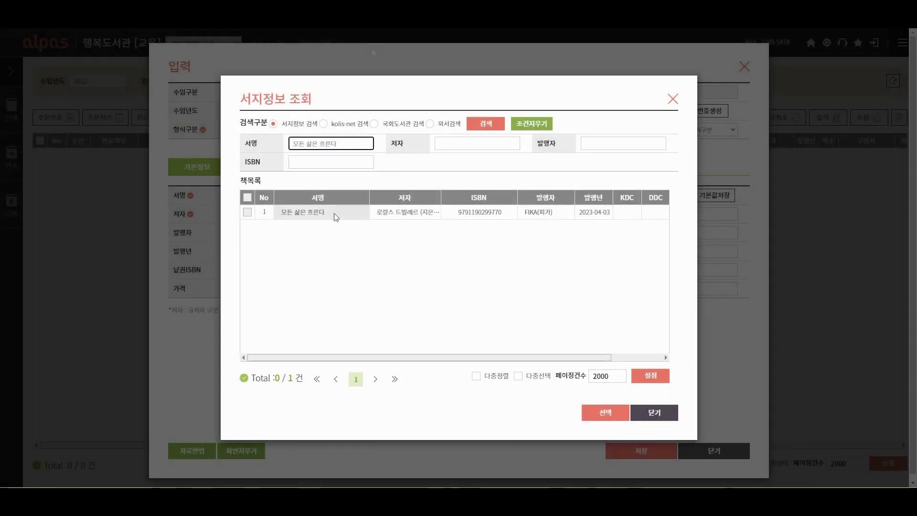
click(335, 213)
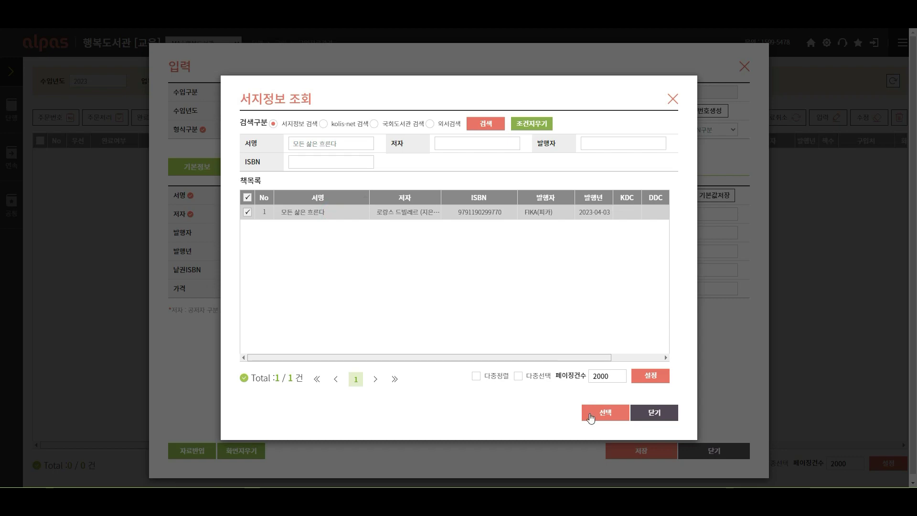
click(589, 414)
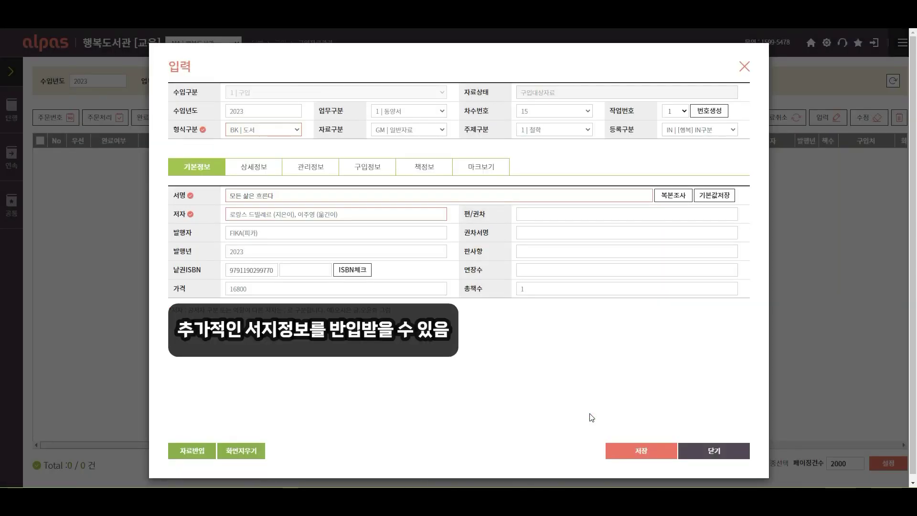
Review the item's 상세정보, 관리정보, 구입정보, 책정보 and 마크보기 sections
click(254, 167)
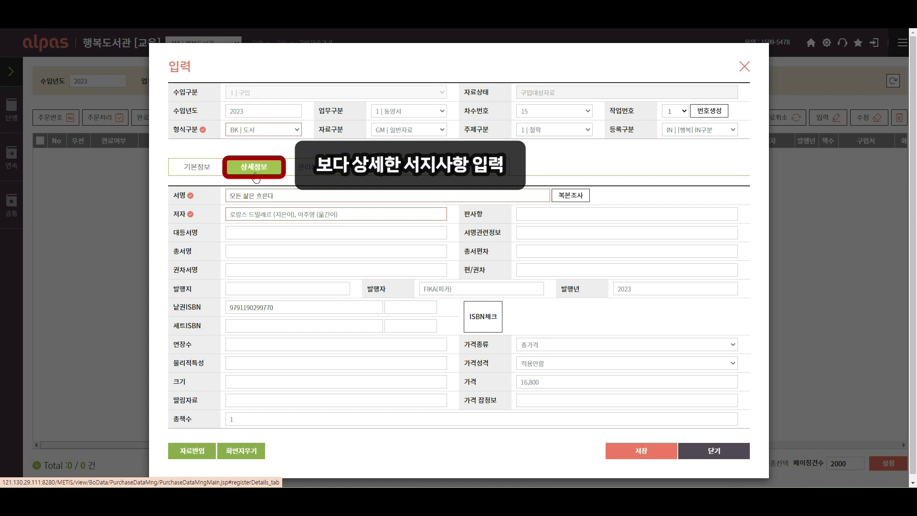
click(305, 171)
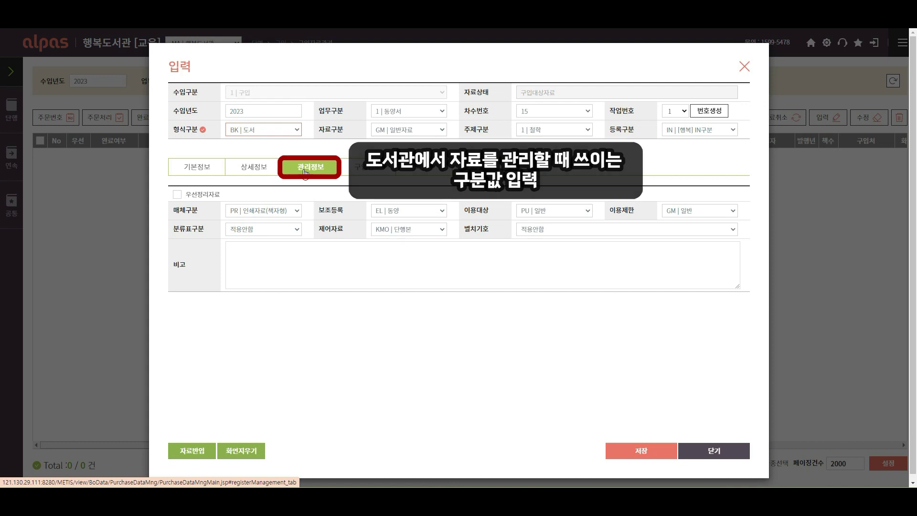
click(367, 175)
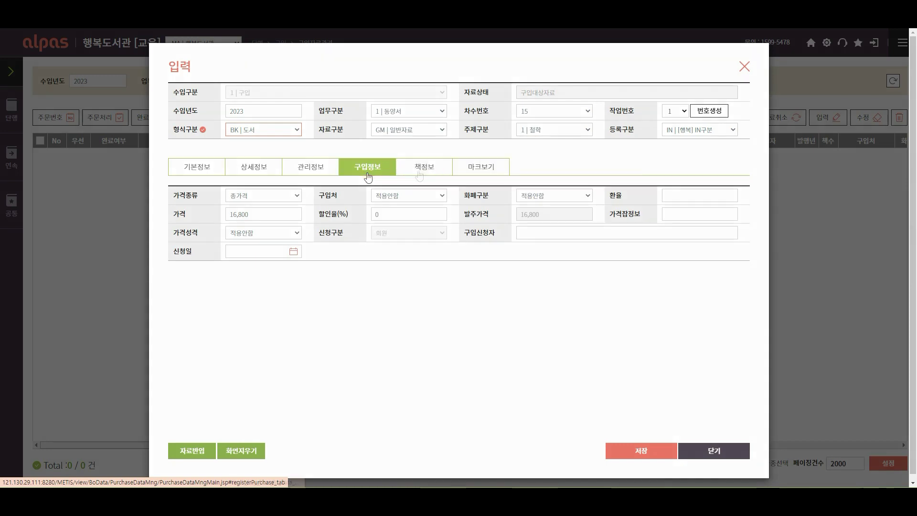
click(420, 171)
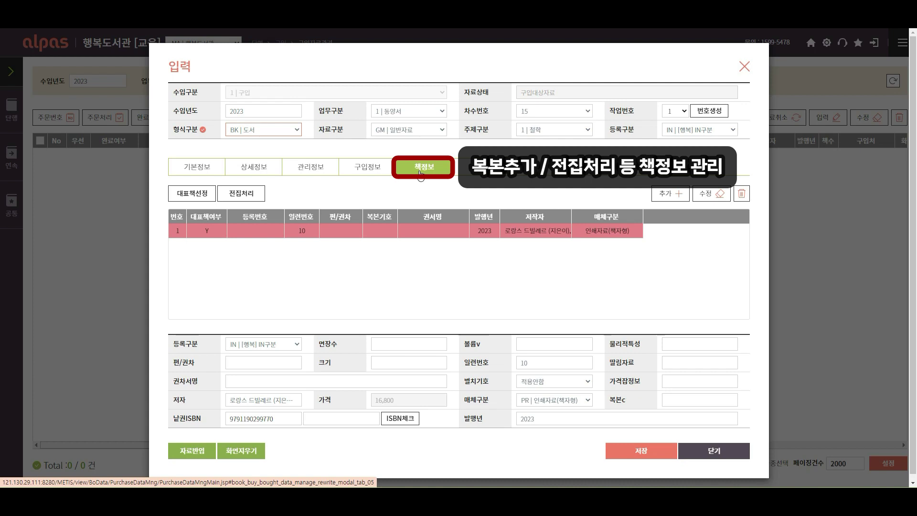
click(479, 168)
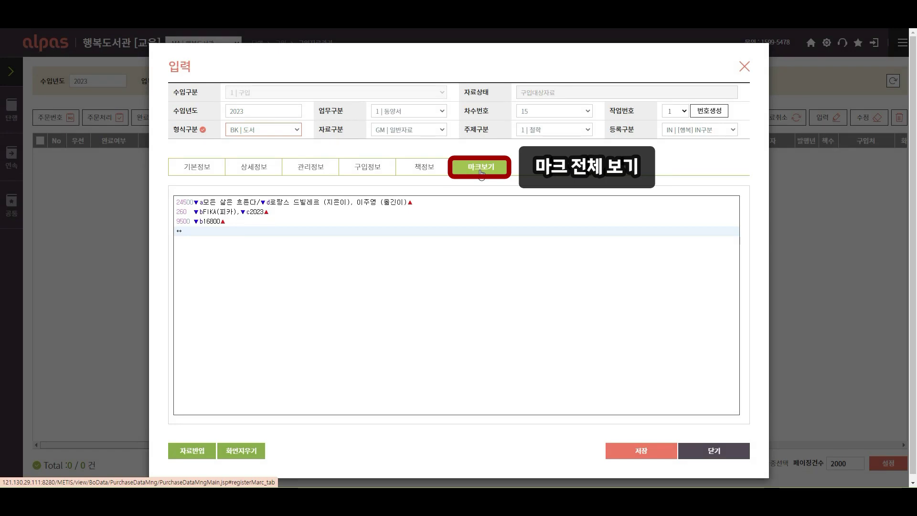
Save the new purchase item, acknowledge the notice and close the entry form
click(638, 455)
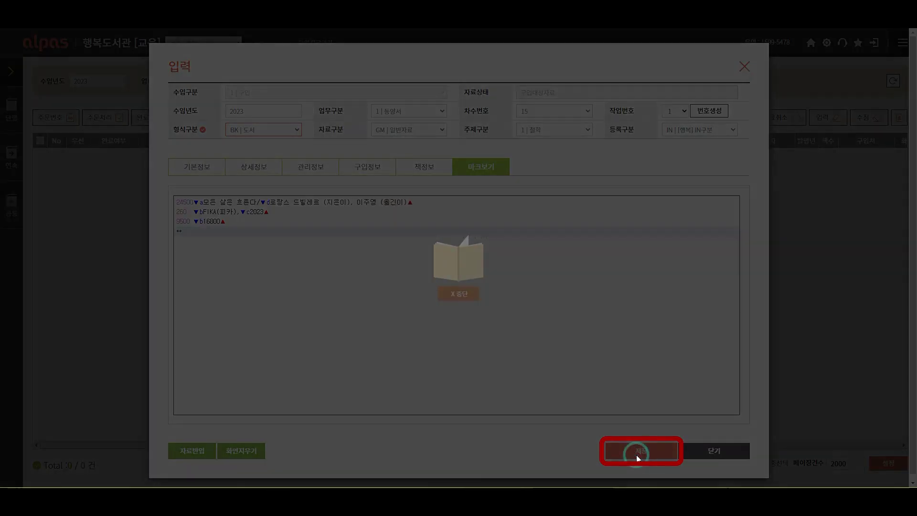
click(469, 289)
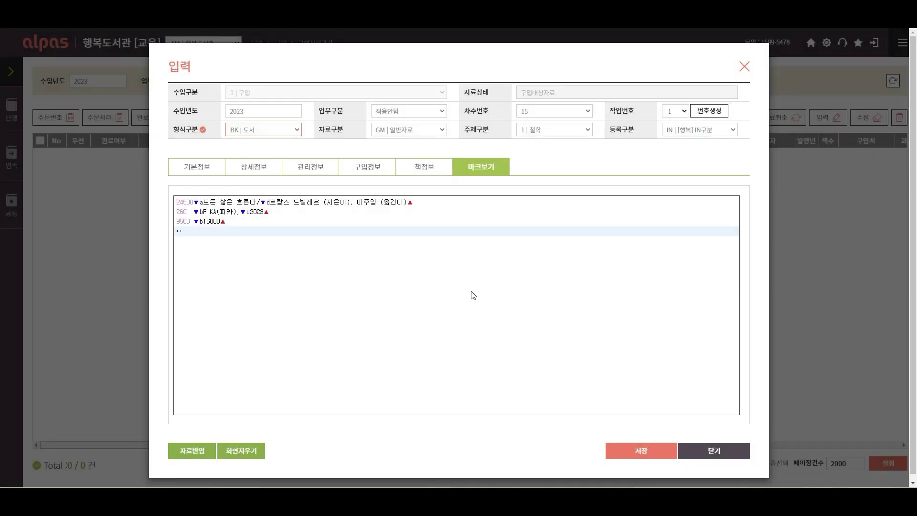
click(706, 451)
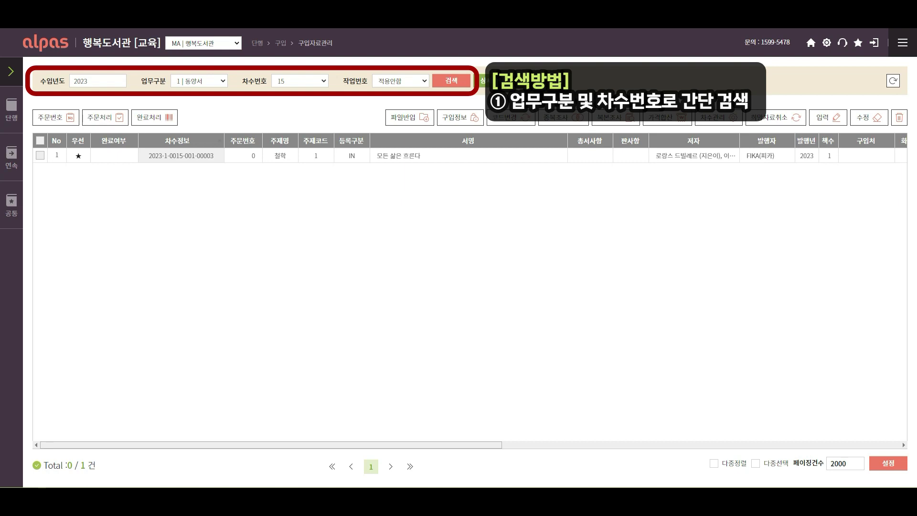
Search the purchase list with 업무구분 "5 | 희망자료", and view the 상세검색 conditions without running that search
click(222, 81)
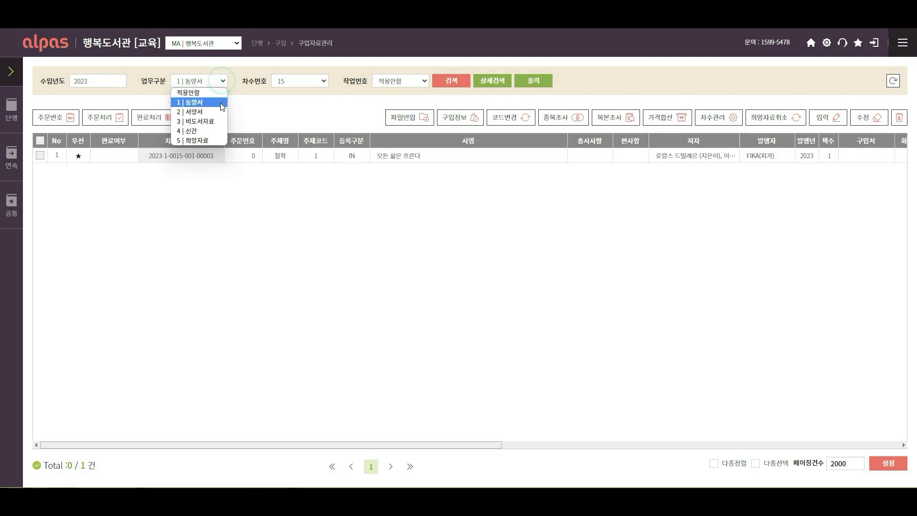
click(221, 141)
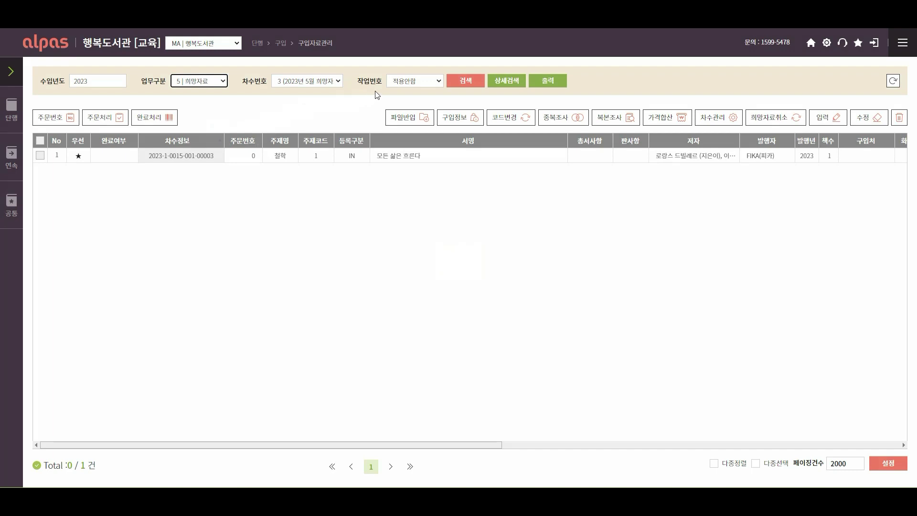
click(470, 81)
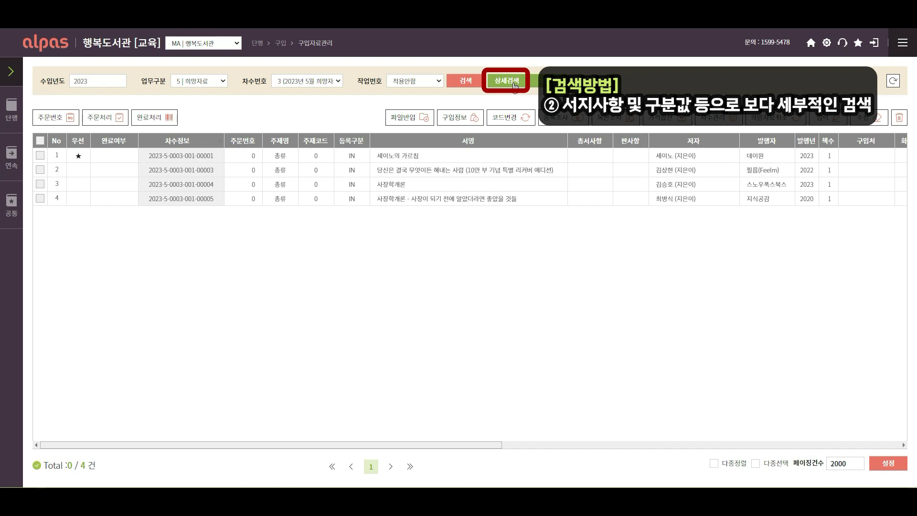
click(506, 81)
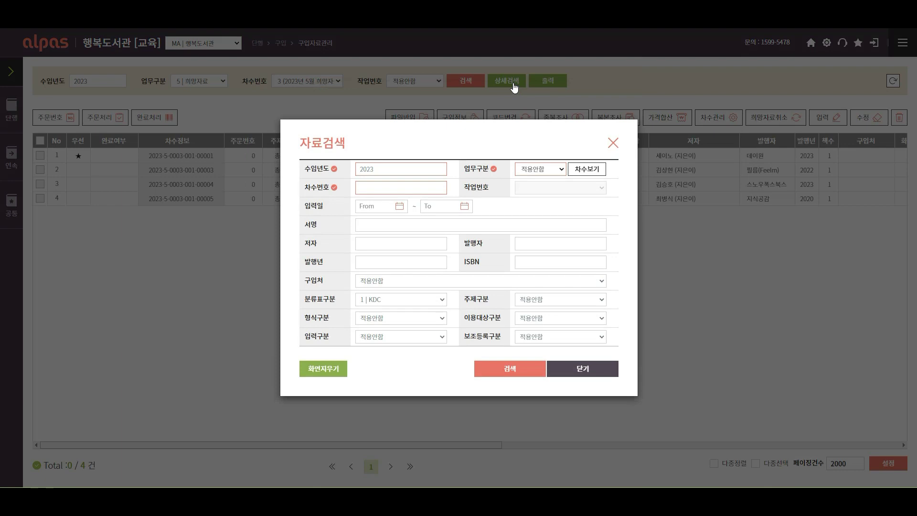
click(612, 143)
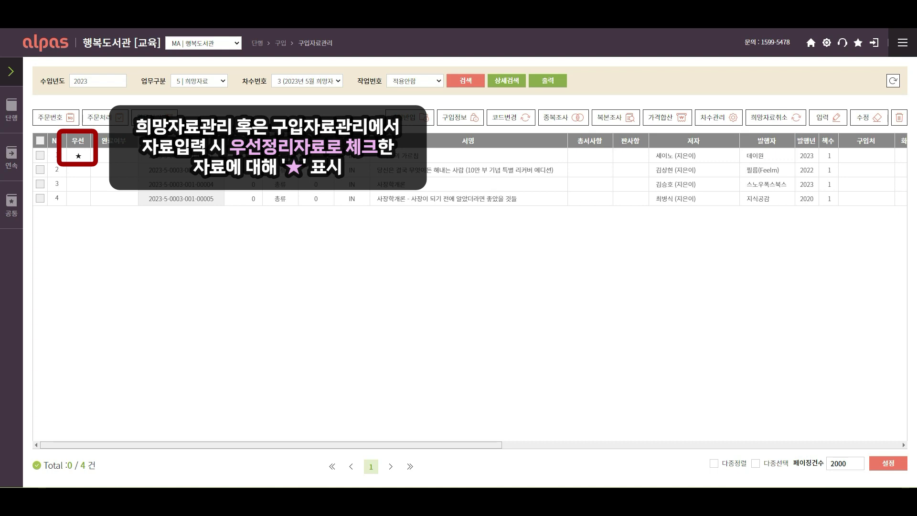
Assign order numbers (주문번호) to all the listed 희망자료 items and acknowledge the notice
click(40, 141)
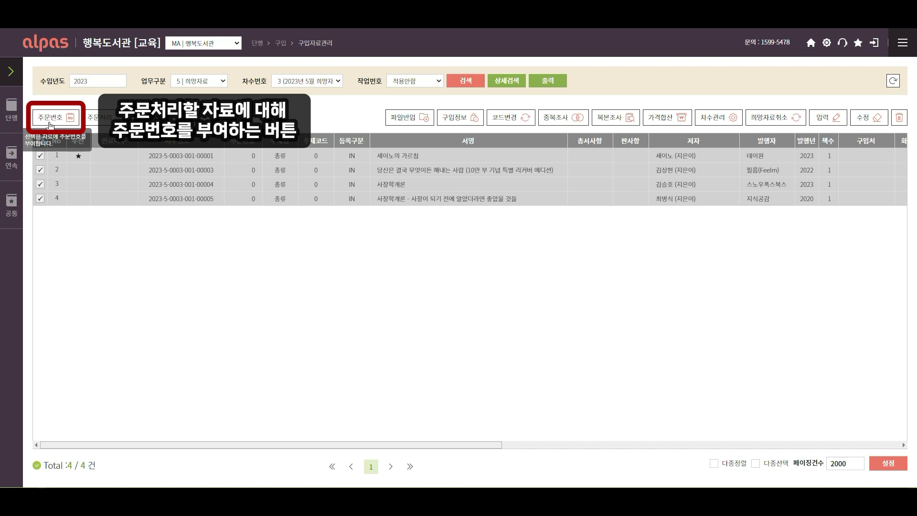
click(49, 118)
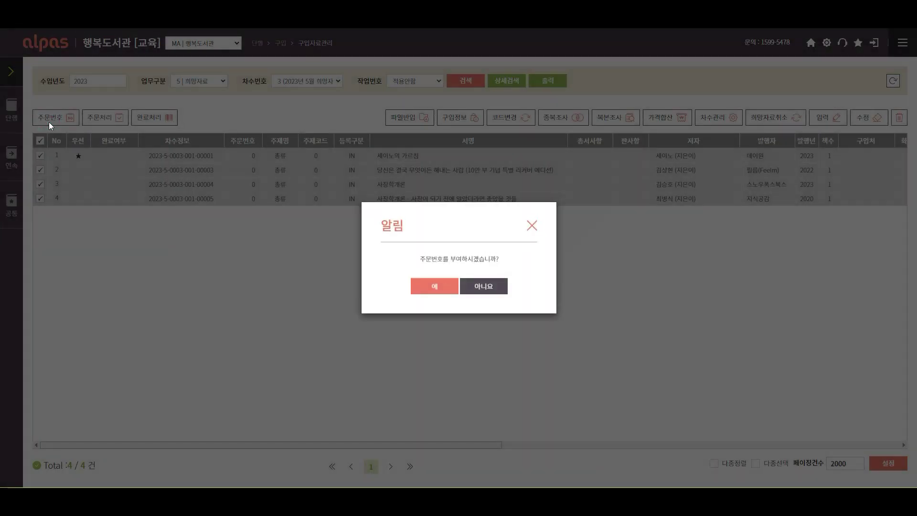
click(429, 286)
click(456, 285)
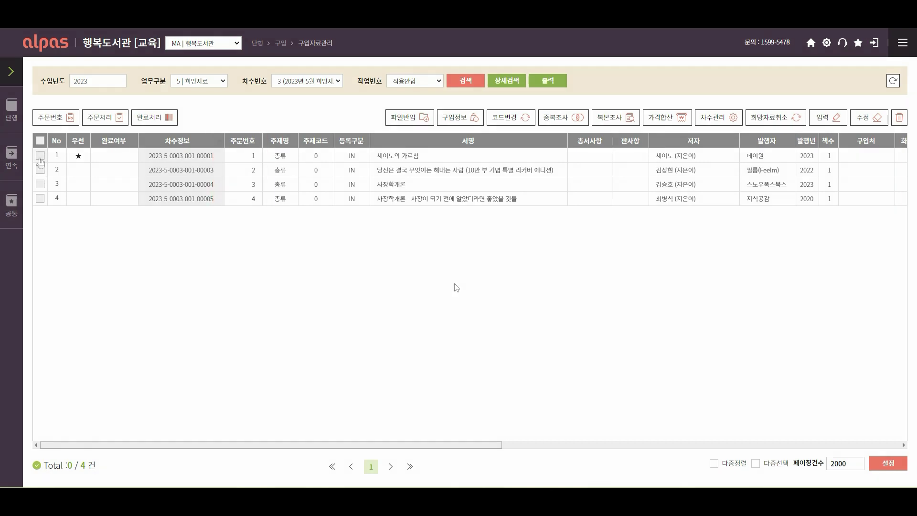
Run 주문처리 for the priority item "세이노의 가르침" and acknowledge the notice
click(40, 157)
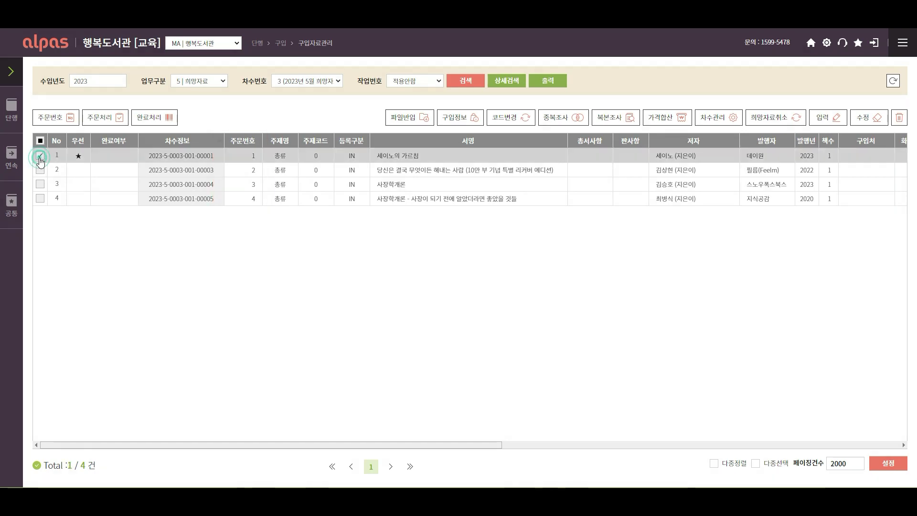
click(99, 121)
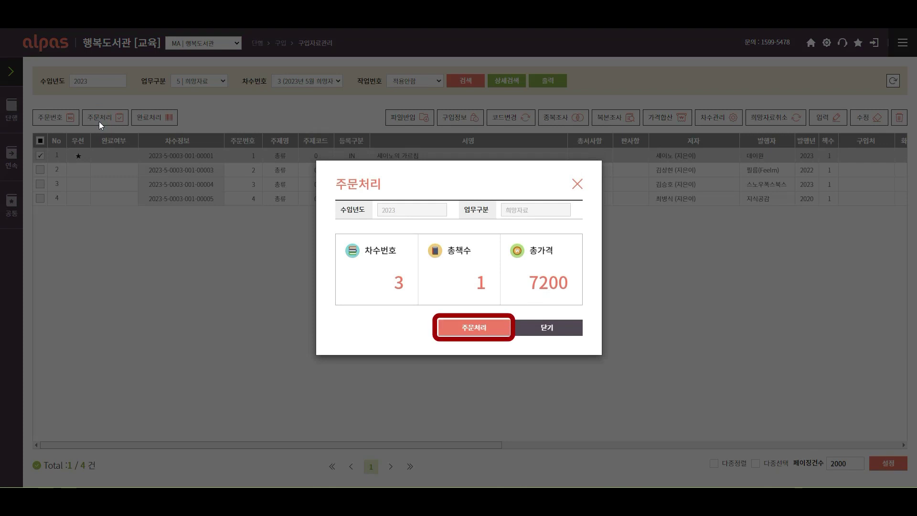
click(475, 334)
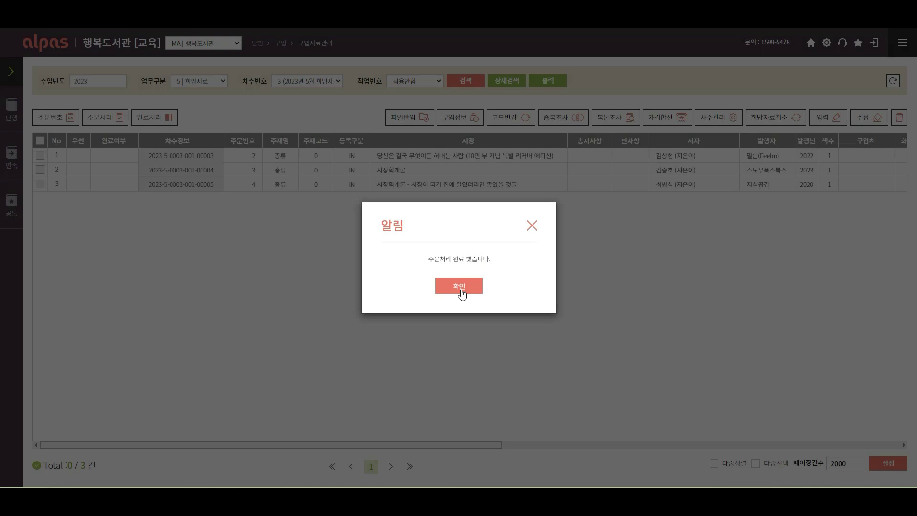
click(460, 289)
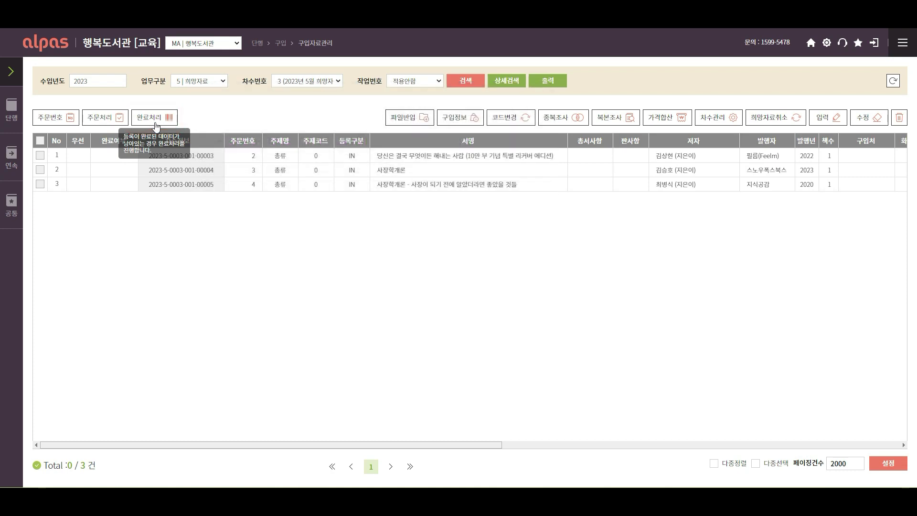
Run 완료처리 for "당신은 결국 무엇이든 해내는 사람" and view the remaining columns of the purchase list
click(149, 154)
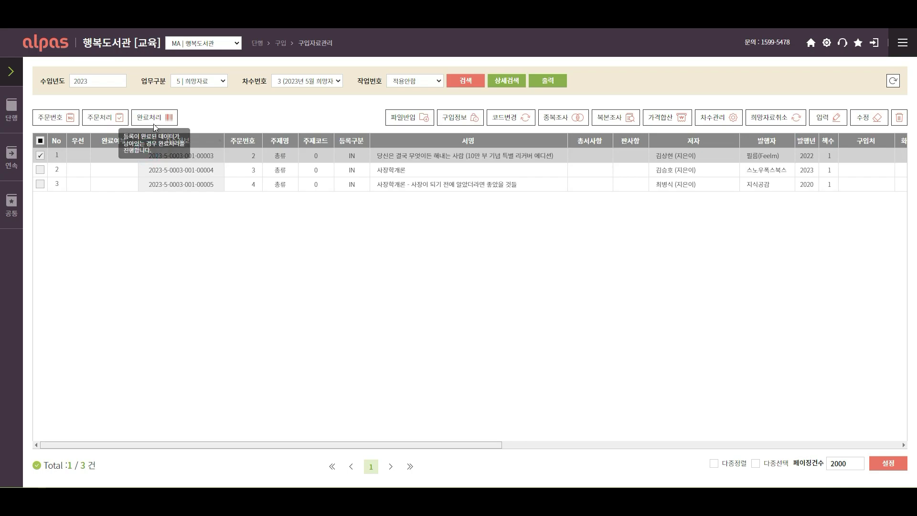
click(153, 120)
click(441, 285)
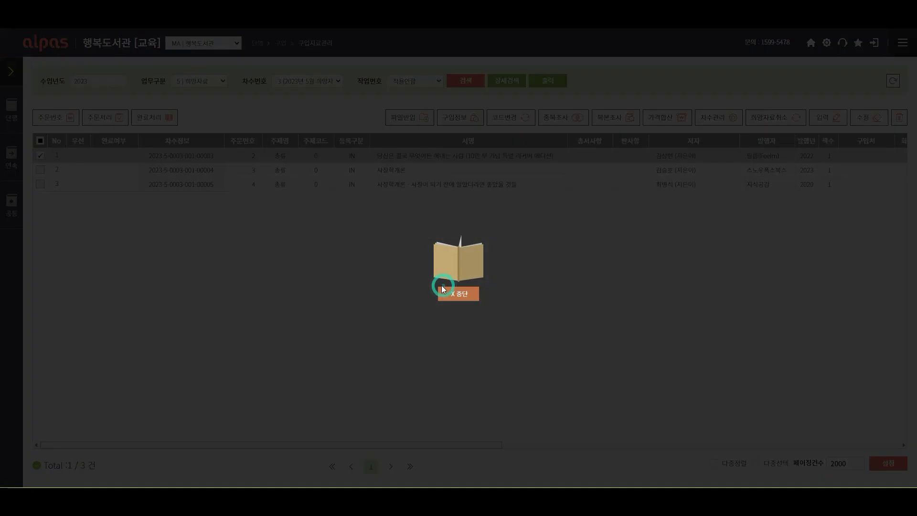
click(441, 286)
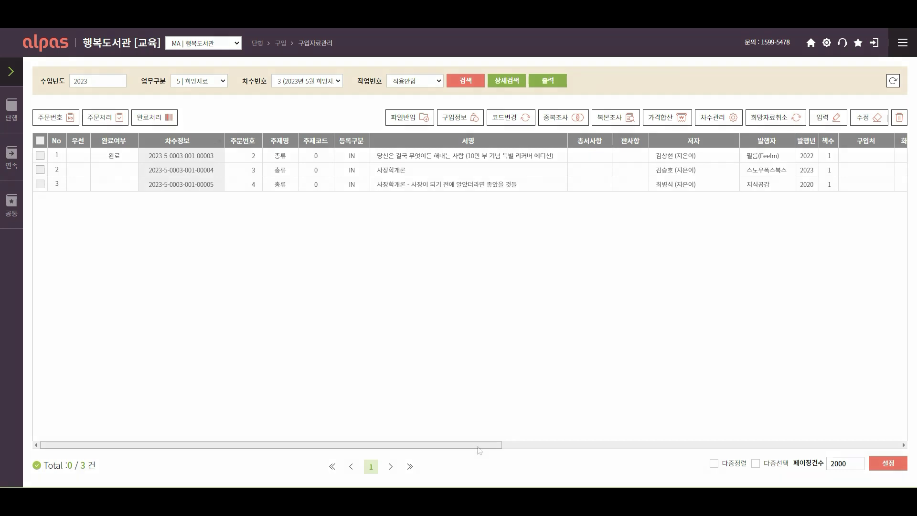
drag(478, 447, 893, 431)
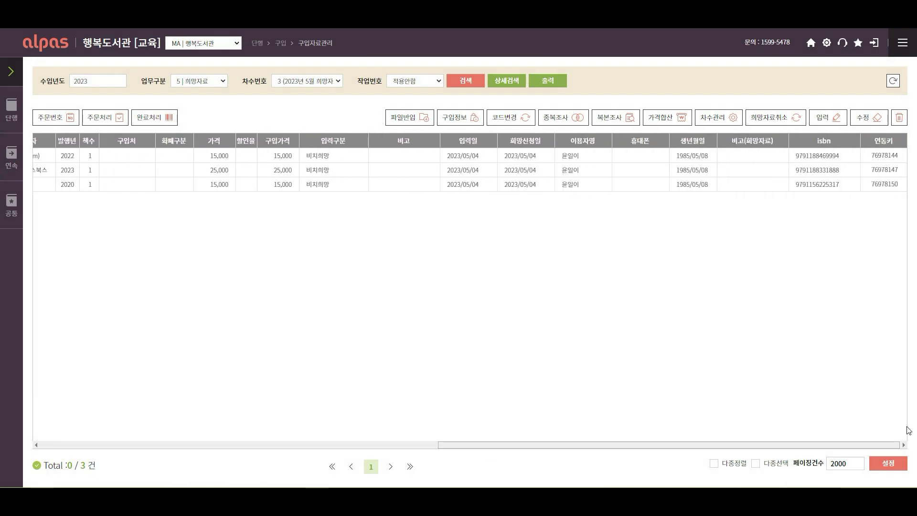
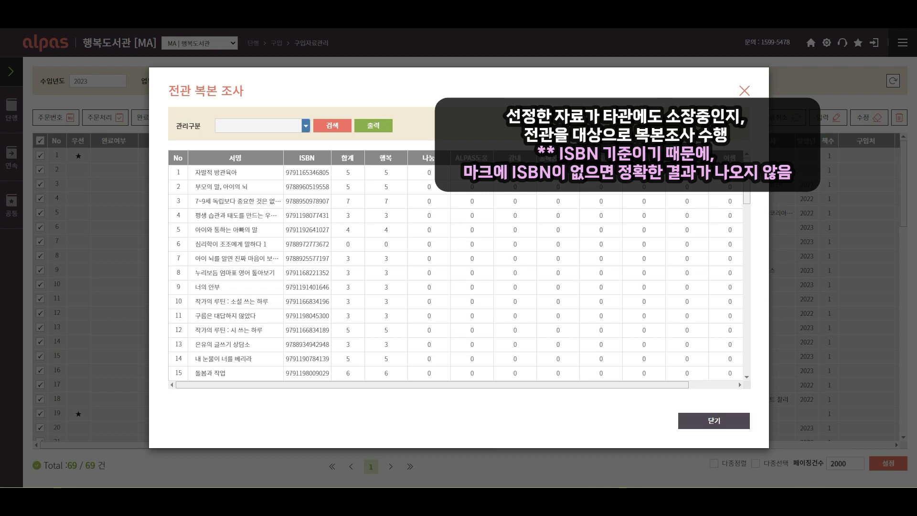
Limit the 전관 복본 조사 search to 행복도서관 and 나눔도서관, review the duplicate holdings and close the survey
click(306, 126)
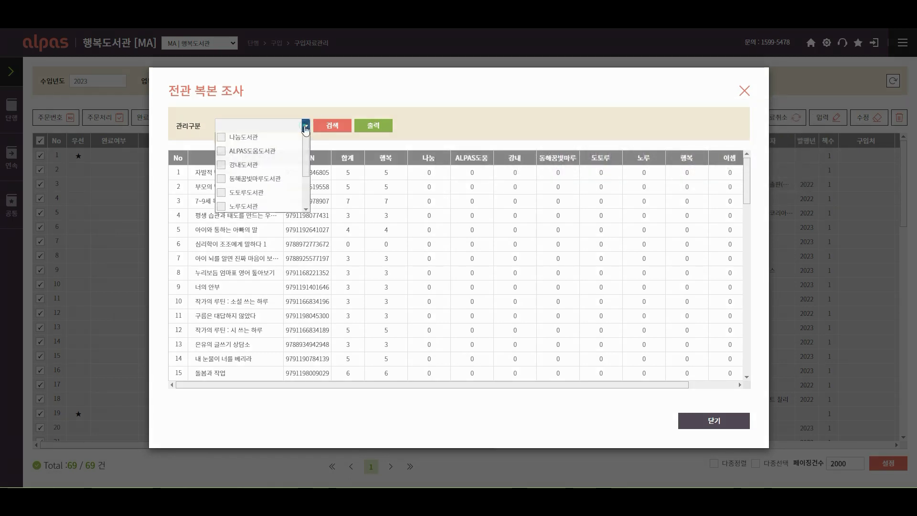
click(243, 141)
click(242, 153)
click(334, 128)
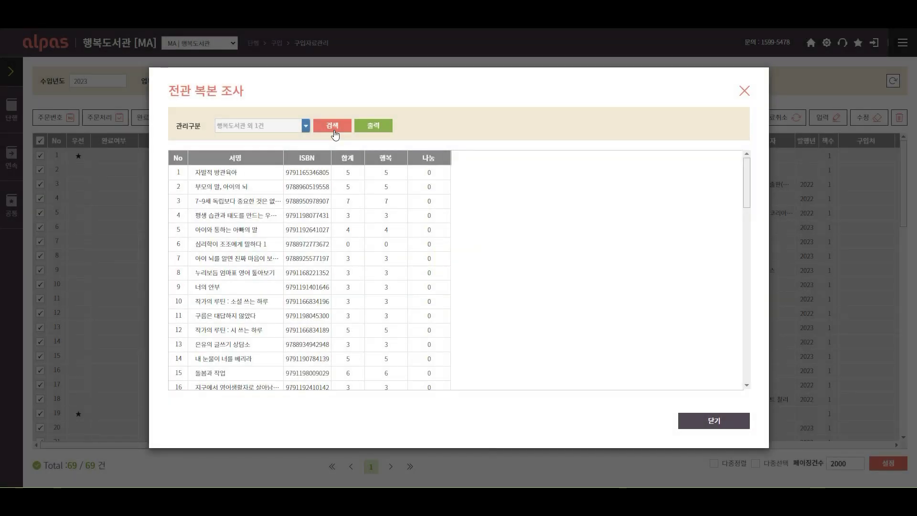
click(718, 420)
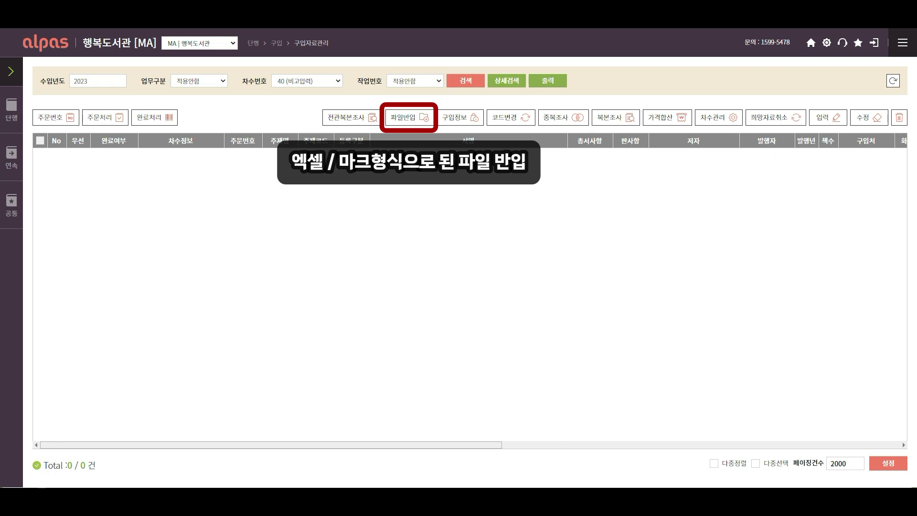
Start a file import (파일반입) with 반입형태 set to Excel and download the import template
click(408, 123)
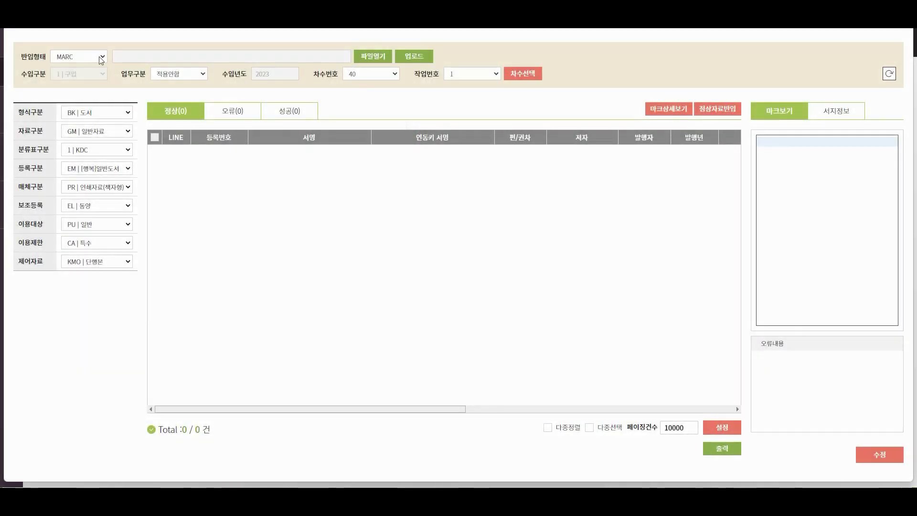
click(102, 57)
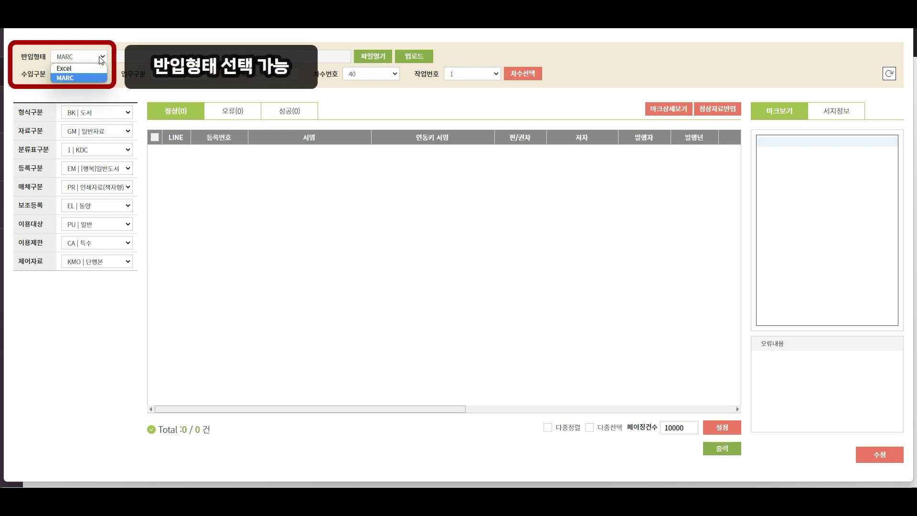
click(94, 67)
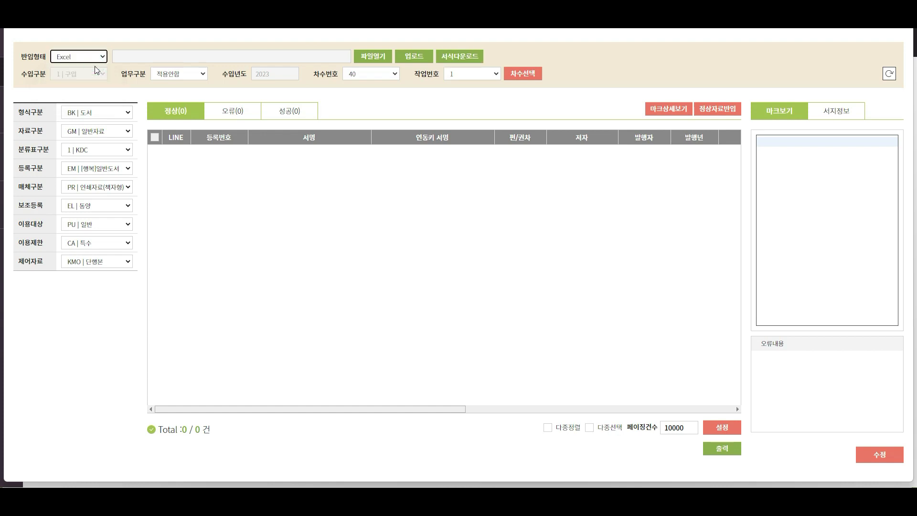
click(466, 59)
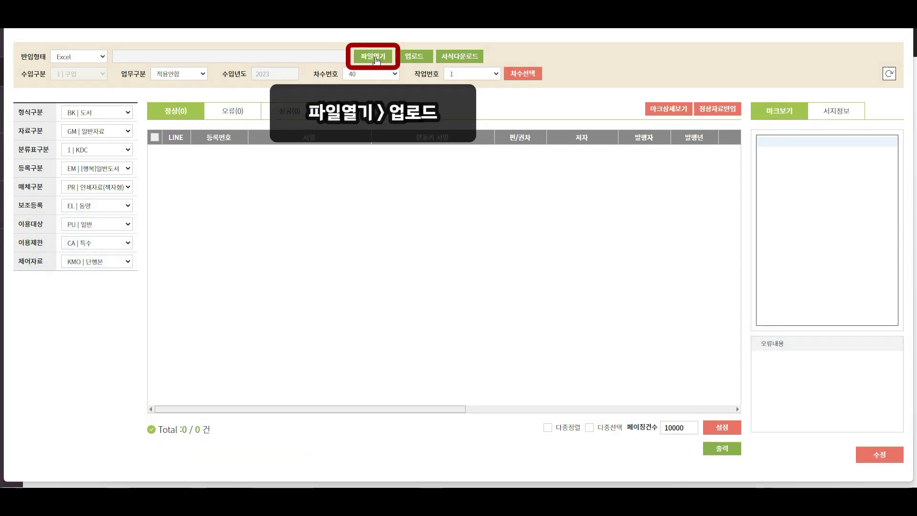
Load excel_insert_template.xls as the import file, upload its contents and acknowledge the notice
click(374, 57)
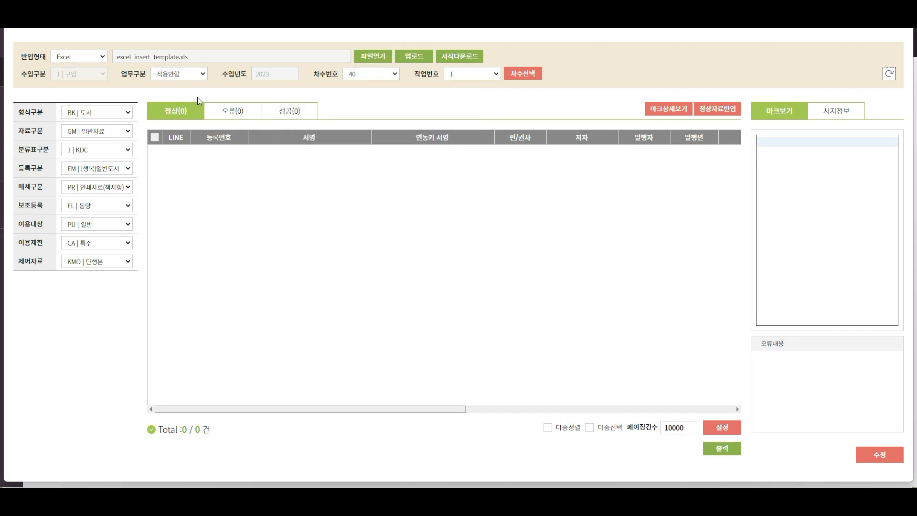
click(410, 58)
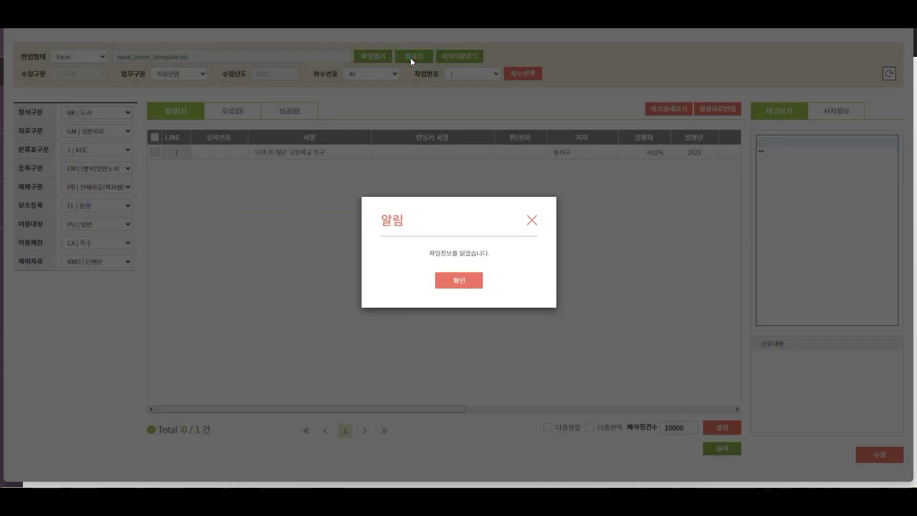
click(459, 281)
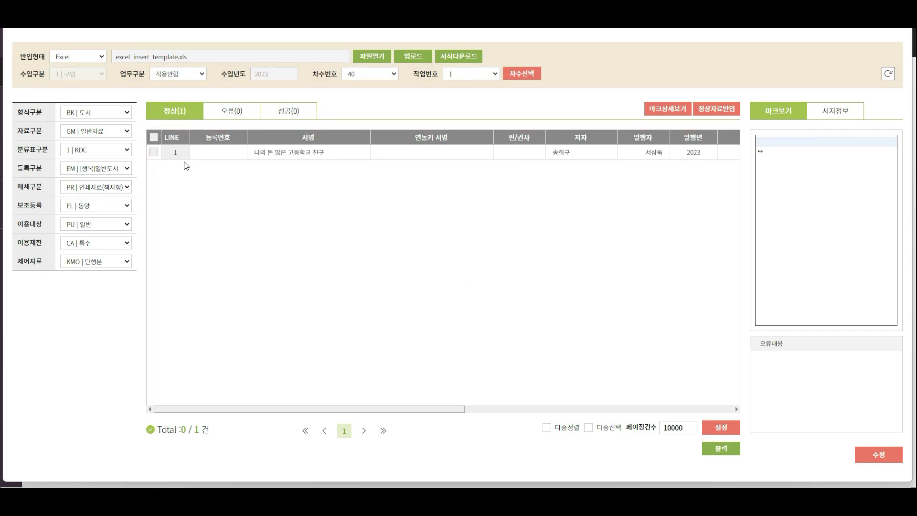
Import the uploaded record "나의 돈 많은 고등학교 친구" as a normal item and view the successful imports
click(174, 153)
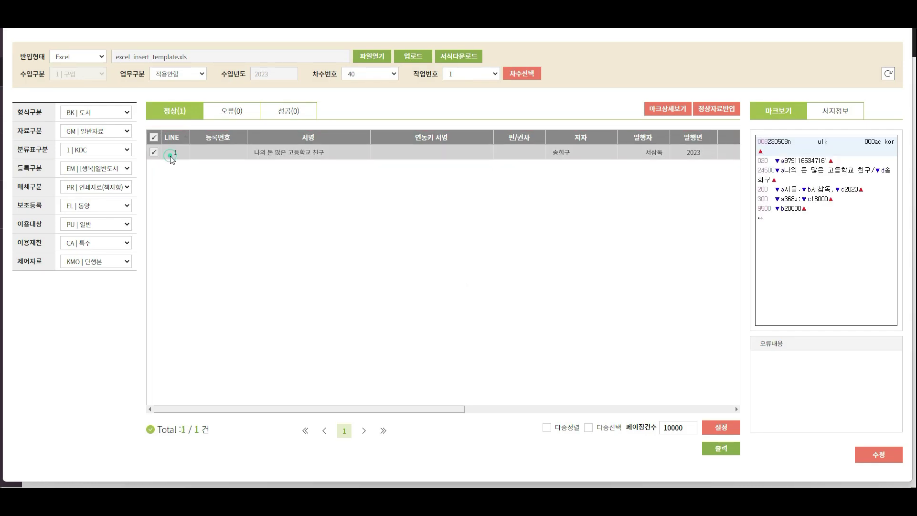
click(714, 118)
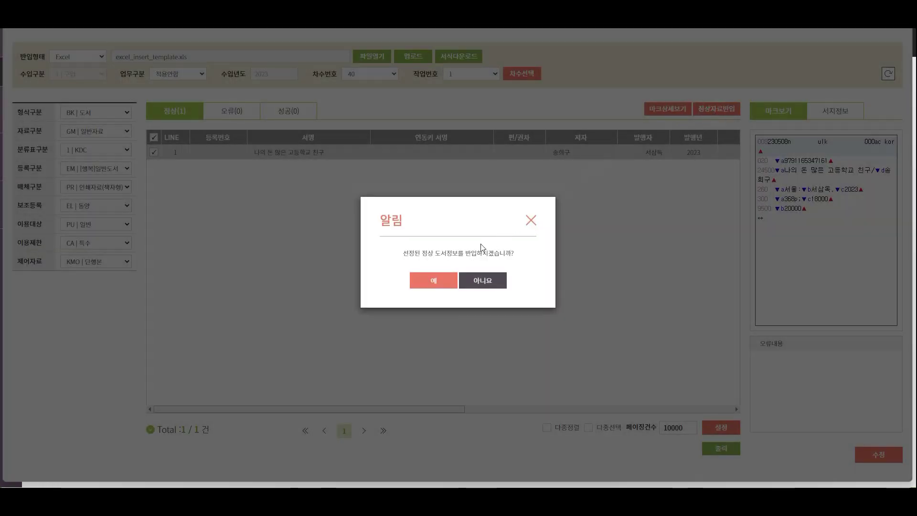
click(433, 282)
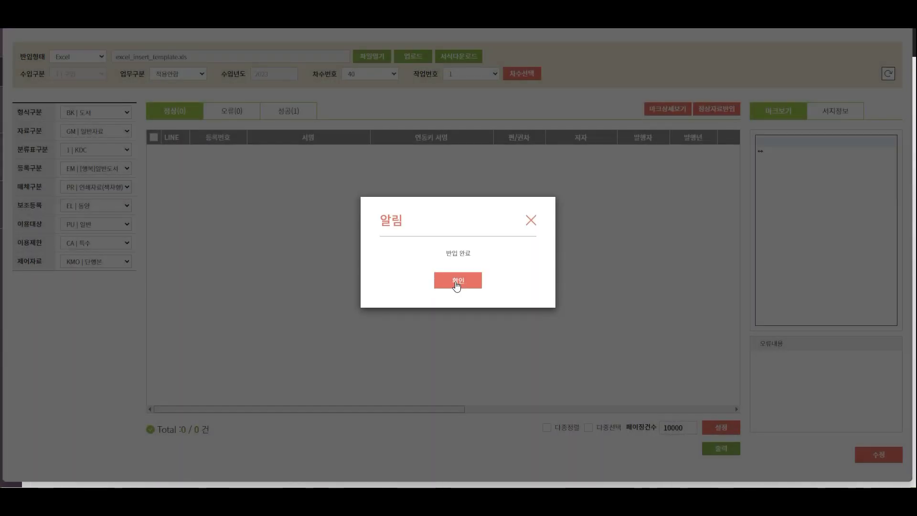
click(457, 282)
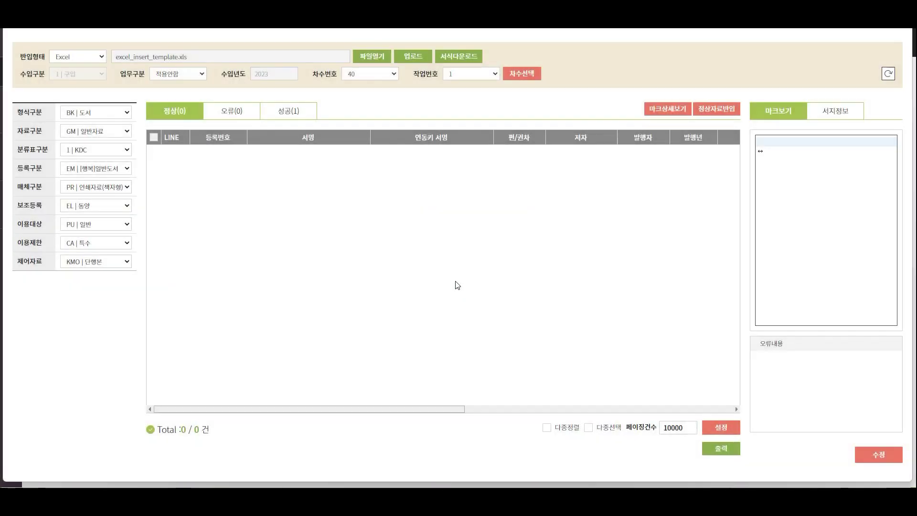
click(288, 111)
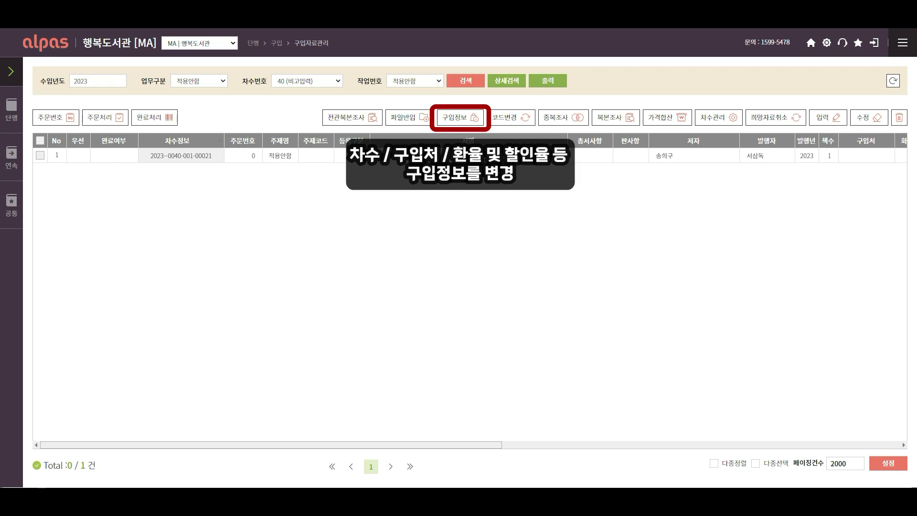
In 구입정보변경 for "나의 돈 많은 고등학교 친구", enable 차수정보 and choose the 2023 차수번호 40
click(405, 157)
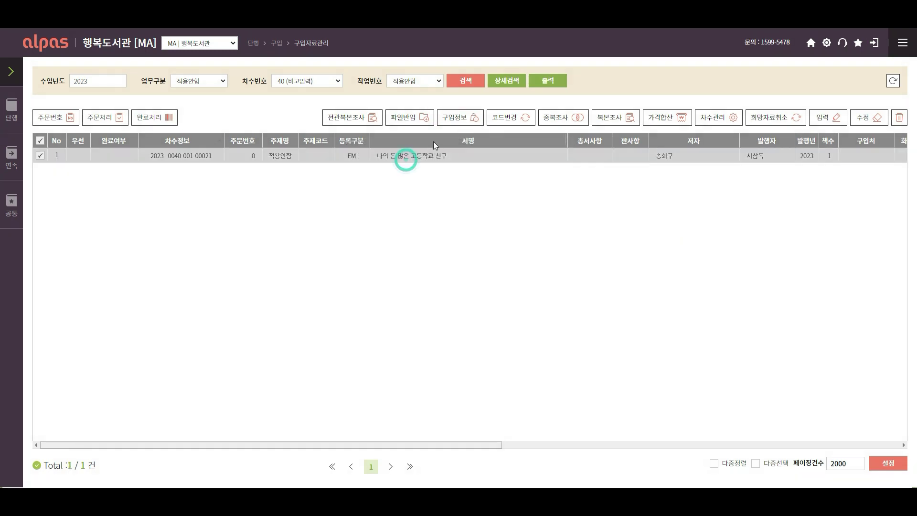
click(457, 123)
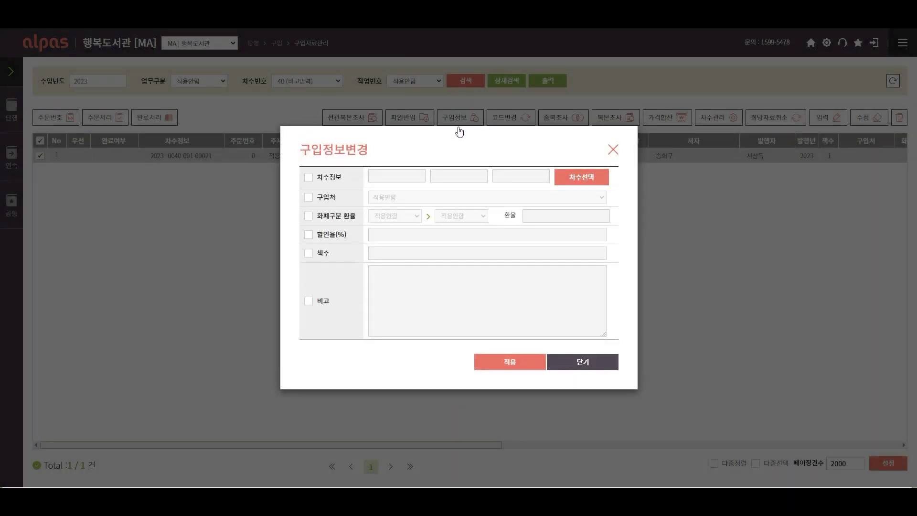
click(308, 178)
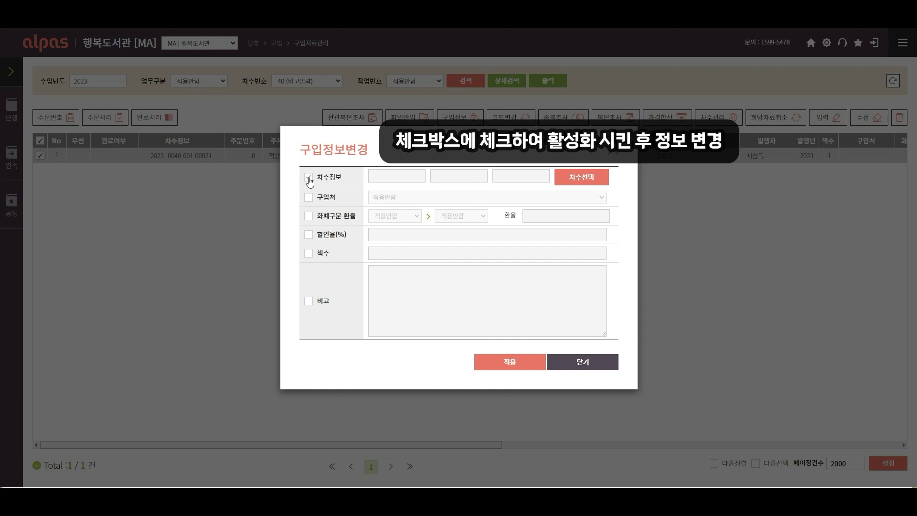
click(581, 185)
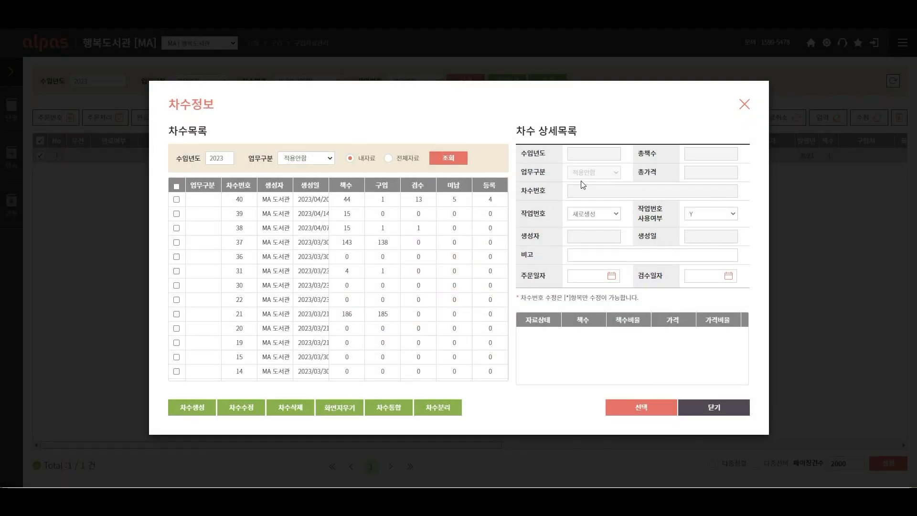
click(466, 196)
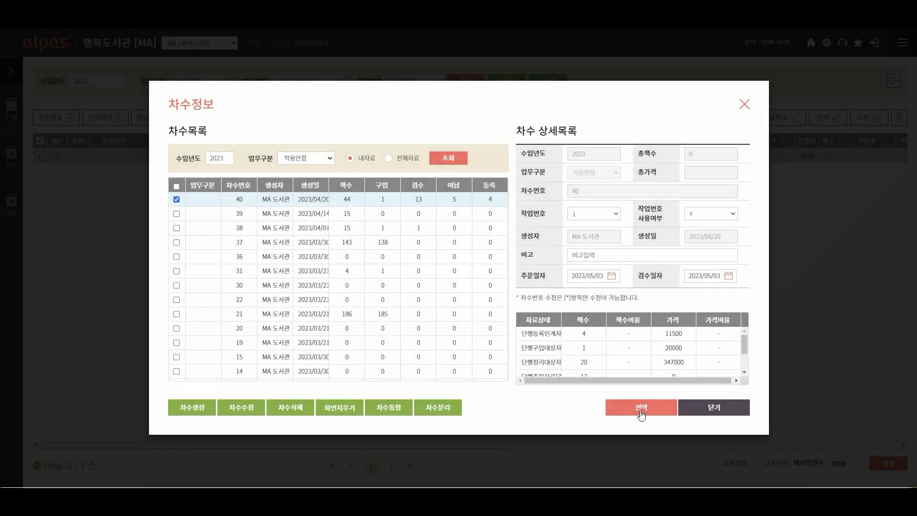
click(641, 414)
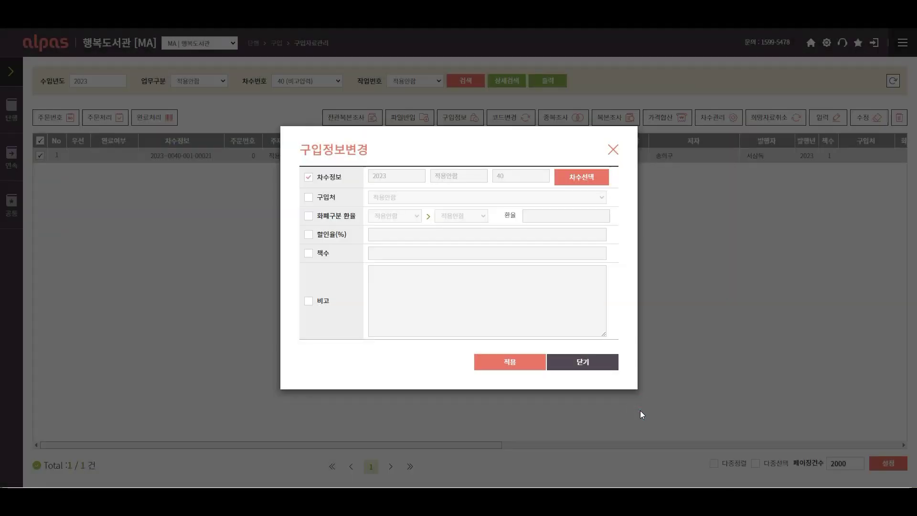
Enable 구입처 in 구입정보변경, review its supplier options, and close the dialog without applying
click(308, 197)
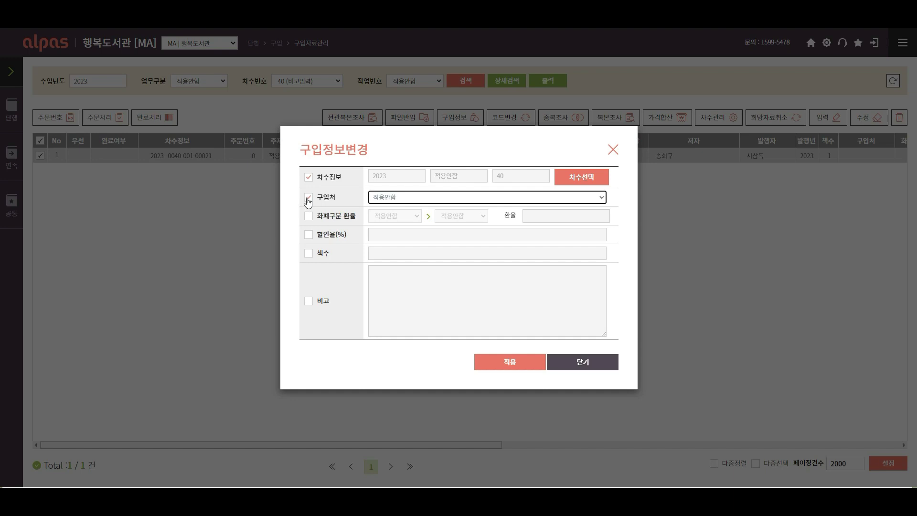
click(598, 199)
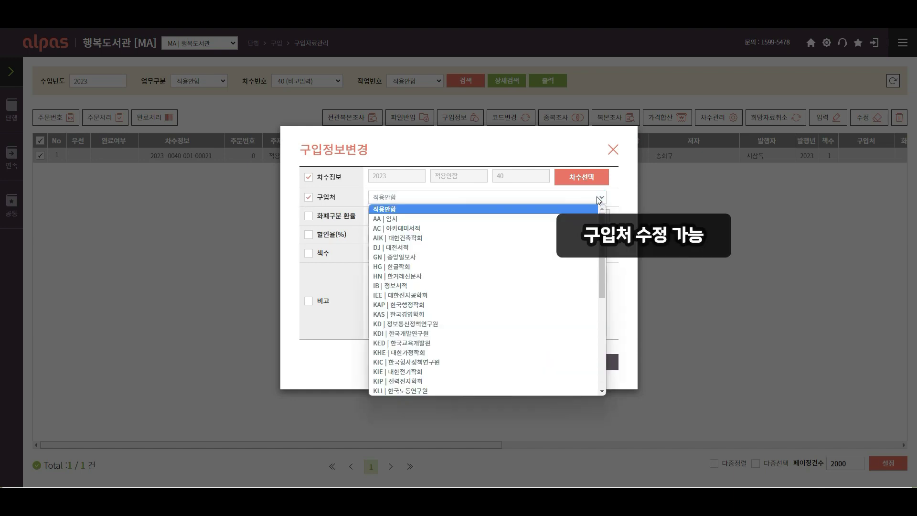
click(598, 199)
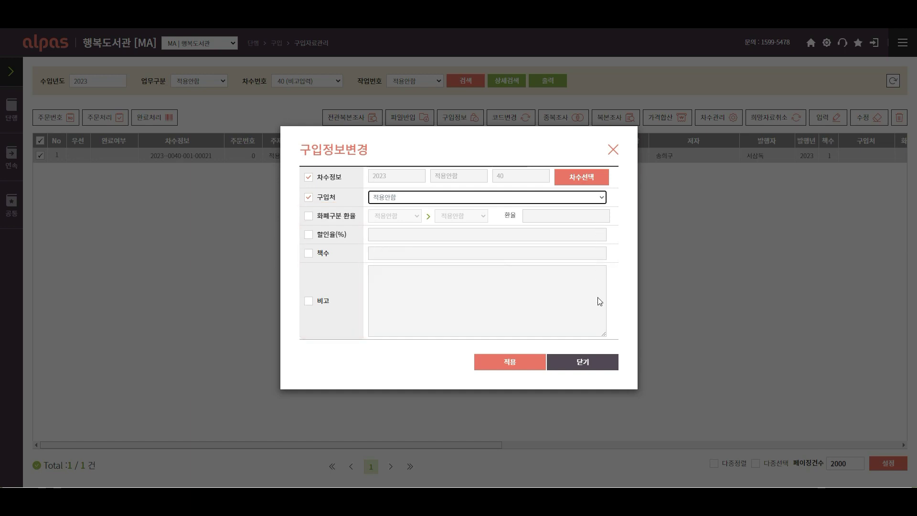
click(588, 361)
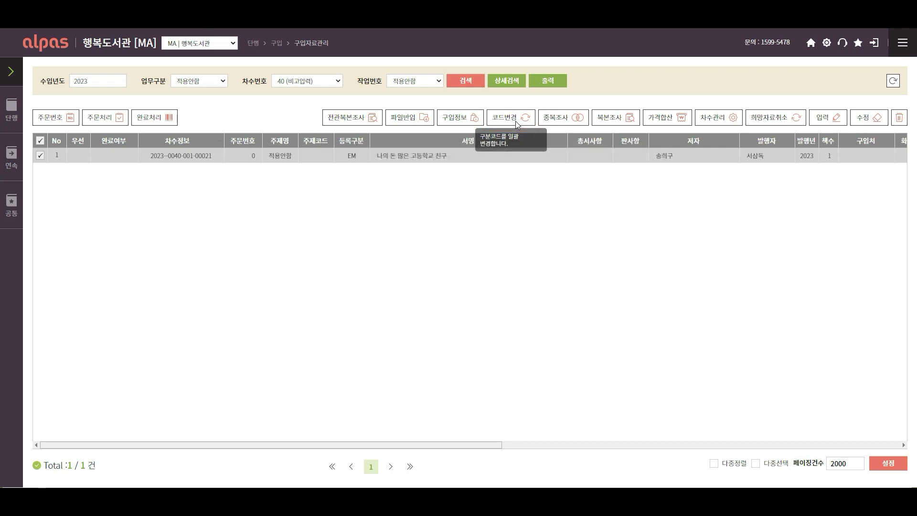
Start a 구분코드변경 for the selected record, with 보조등록구분 set to EL | 동양 and 제어자료구분 to KMO | 단행본
click(516, 119)
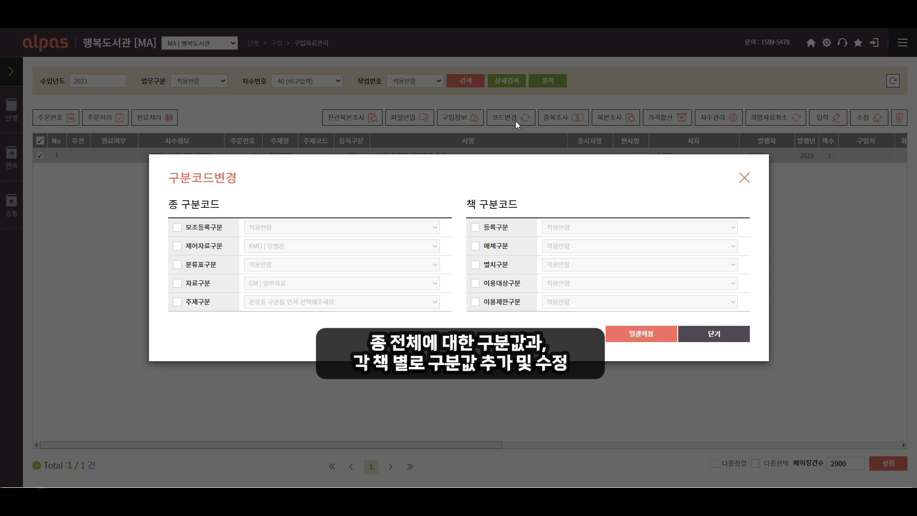
click(190, 229)
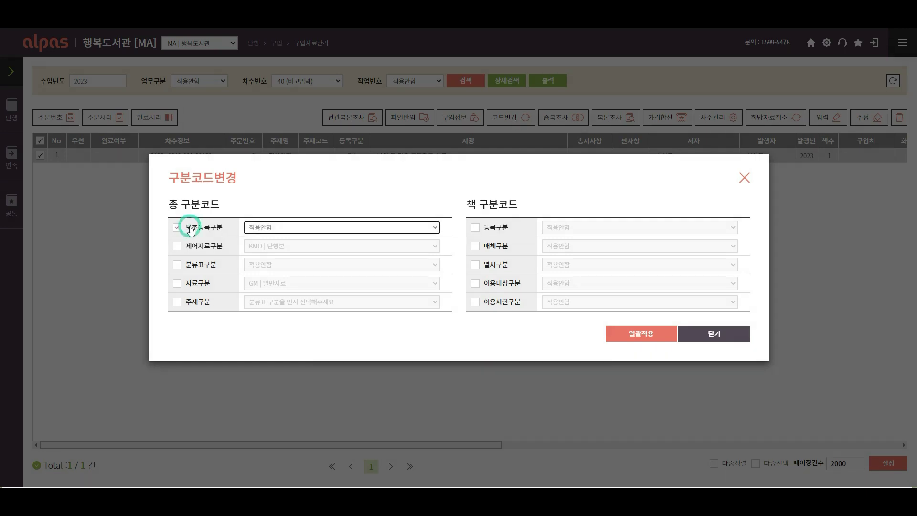
click(436, 228)
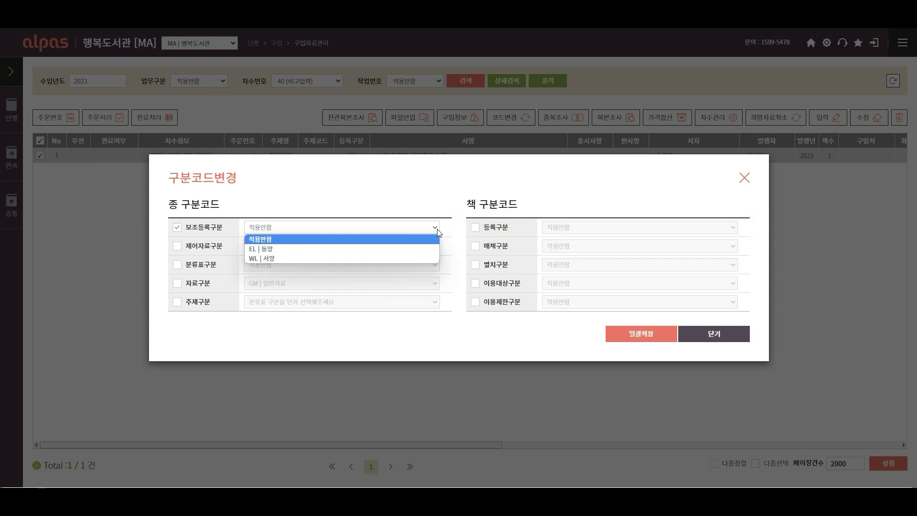
click(437, 249)
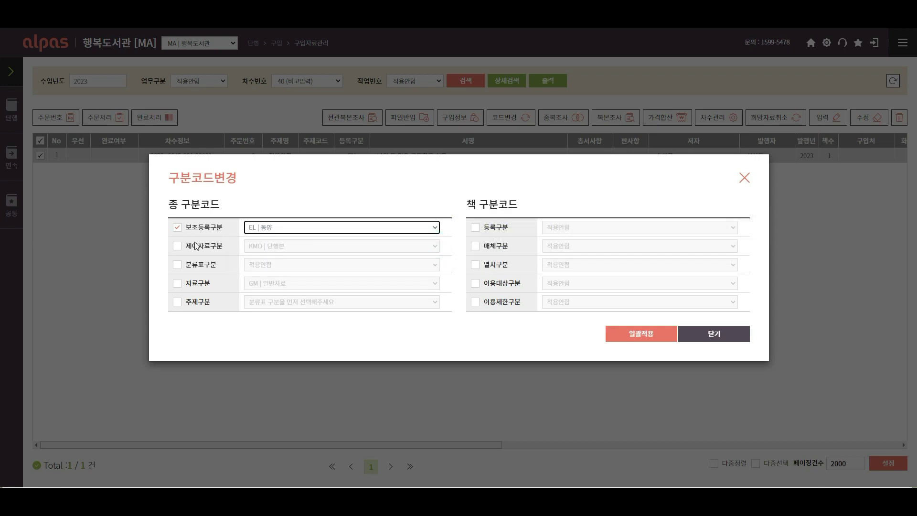
click(177, 246)
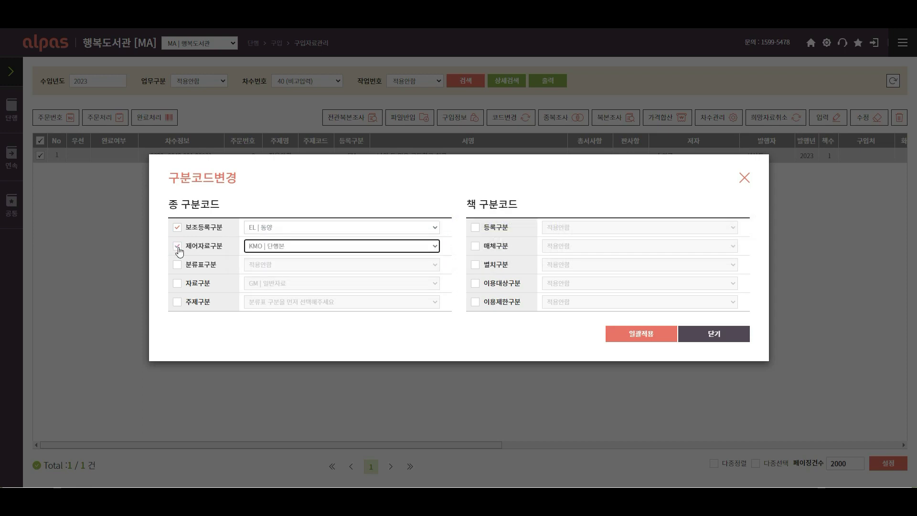
click(435, 247)
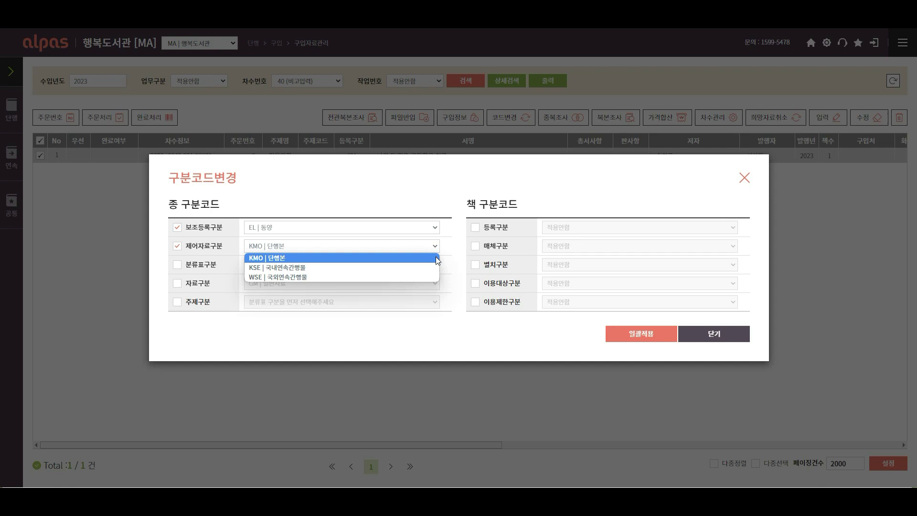
click(435, 256)
Enable and set the title codes 분류표구분 to 1 | KDC, 자료구분 to GM | 일반자료 and 주제구분 to 1 | 철학
click(177, 264)
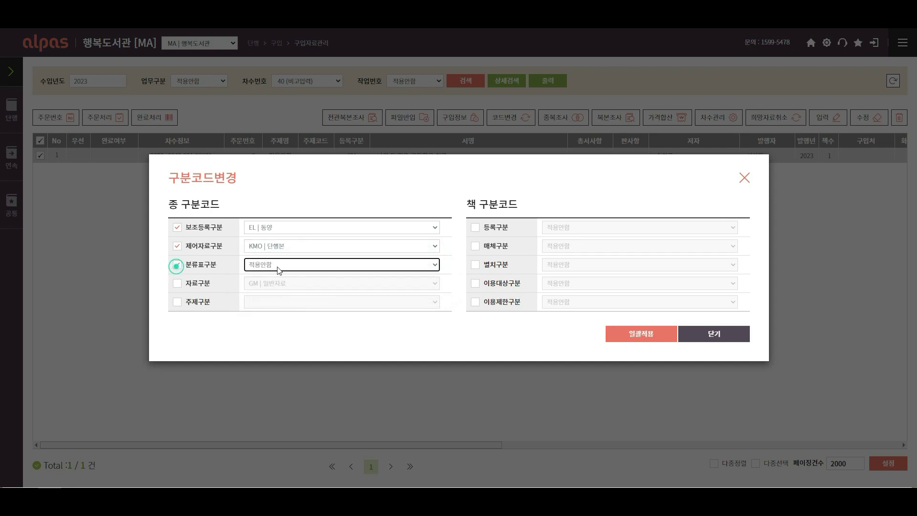
click(434, 265)
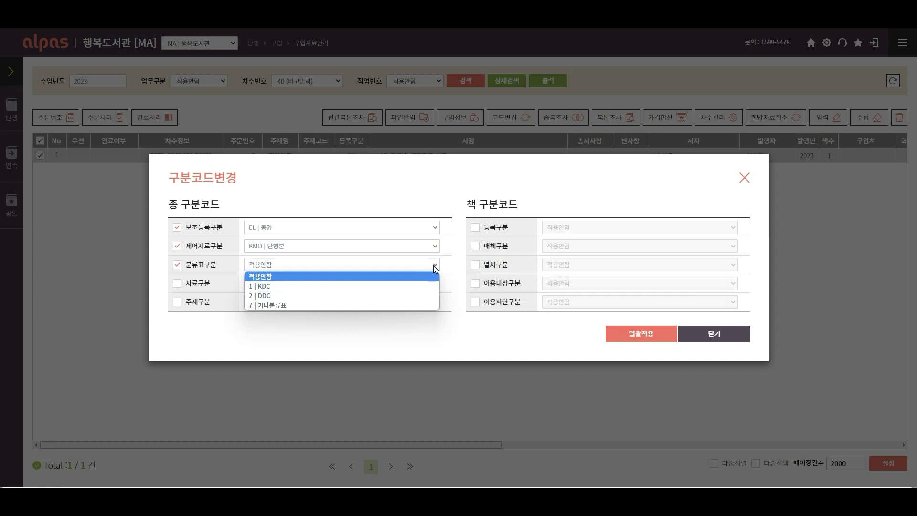
click(423, 285)
click(177, 283)
click(439, 284)
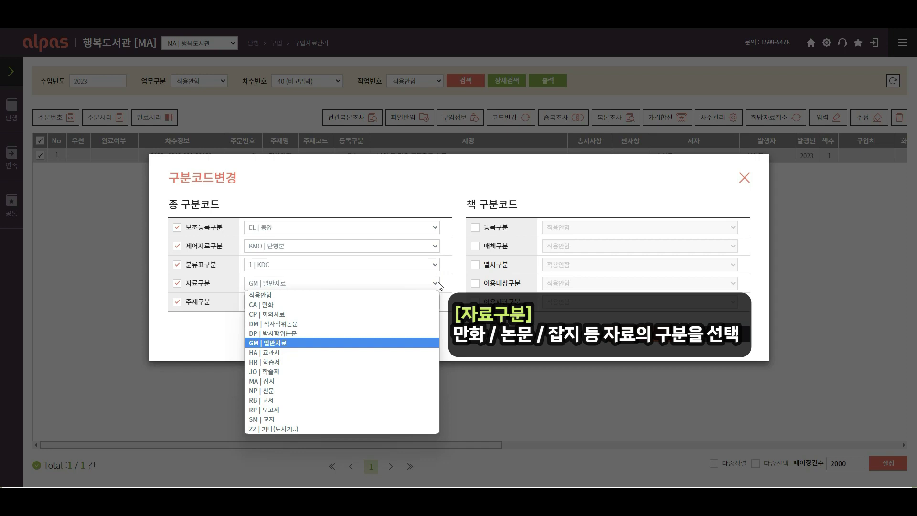
click(439, 284)
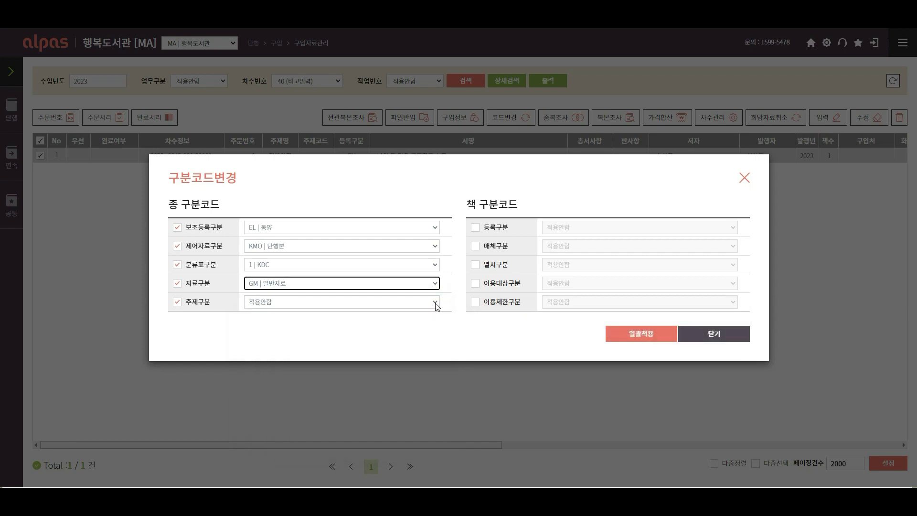
click(435, 302)
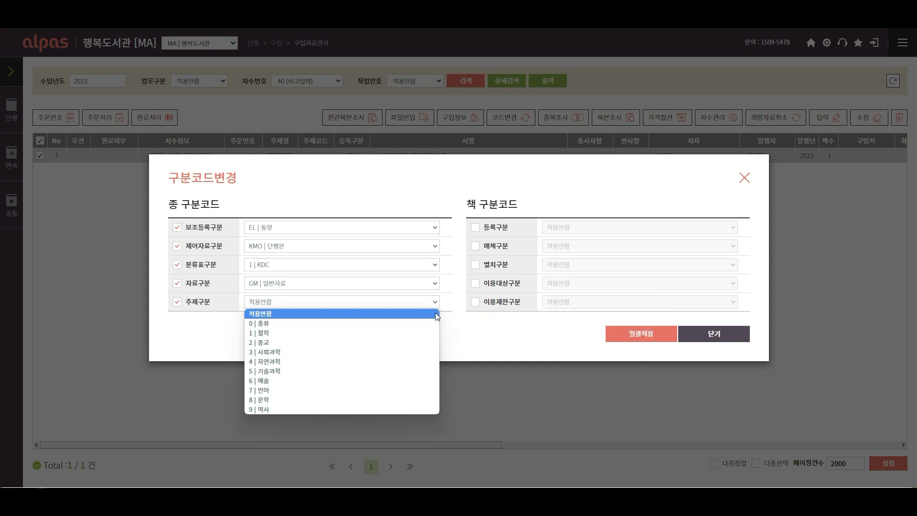
click(435, 333)
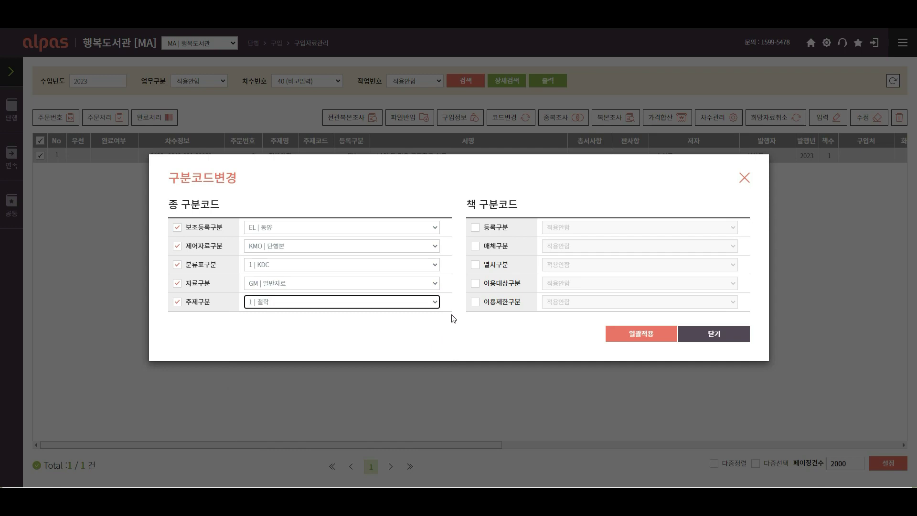
Under 책 구분코드, enable 등록구분 with 적용안함 and set 매체구분 to PR | 인쇄자료(책자형)
click(475, 228)
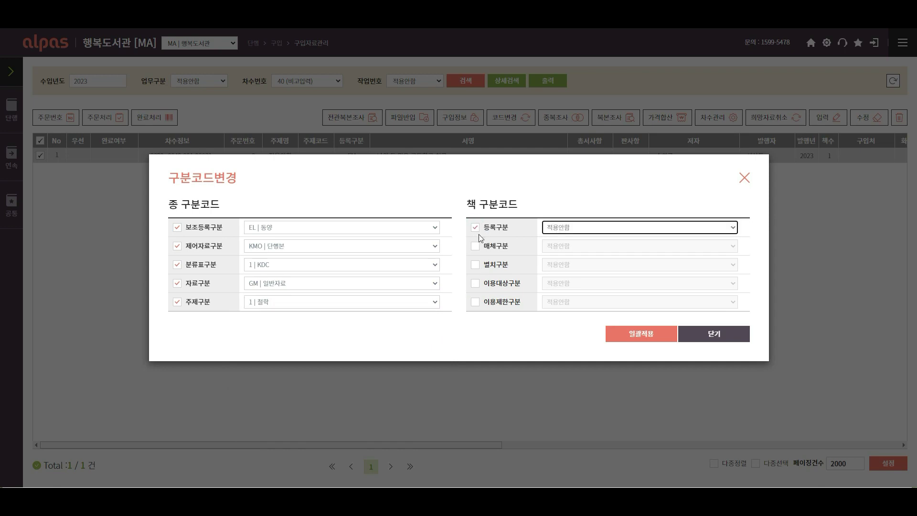
click(733, 229)
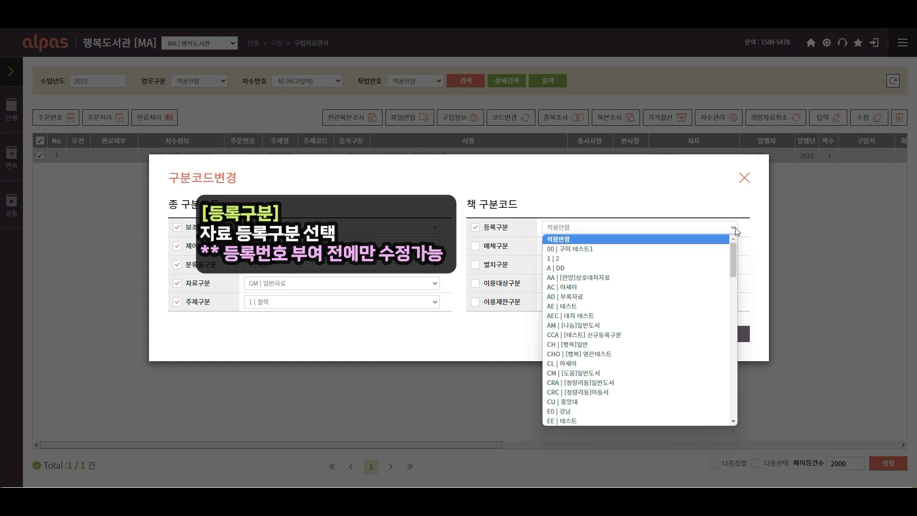
click(735, 228)
click(475, 247)
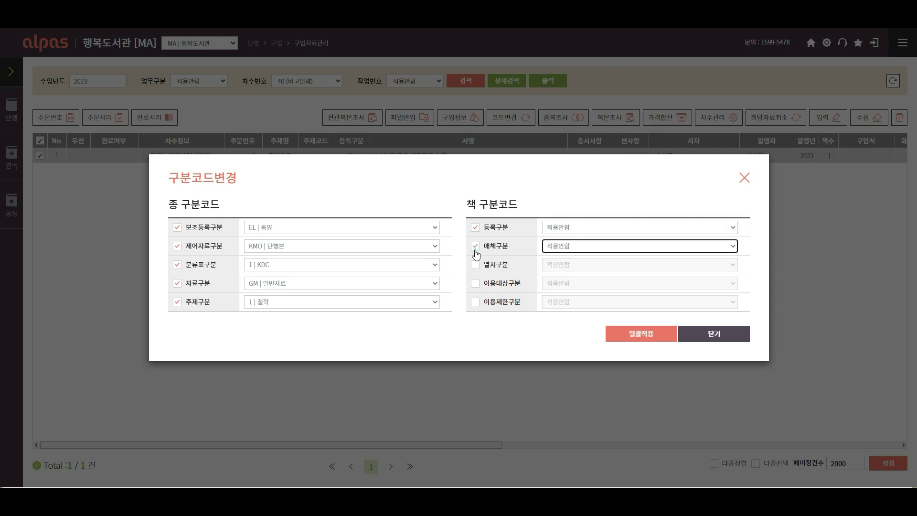
click(732, 247)
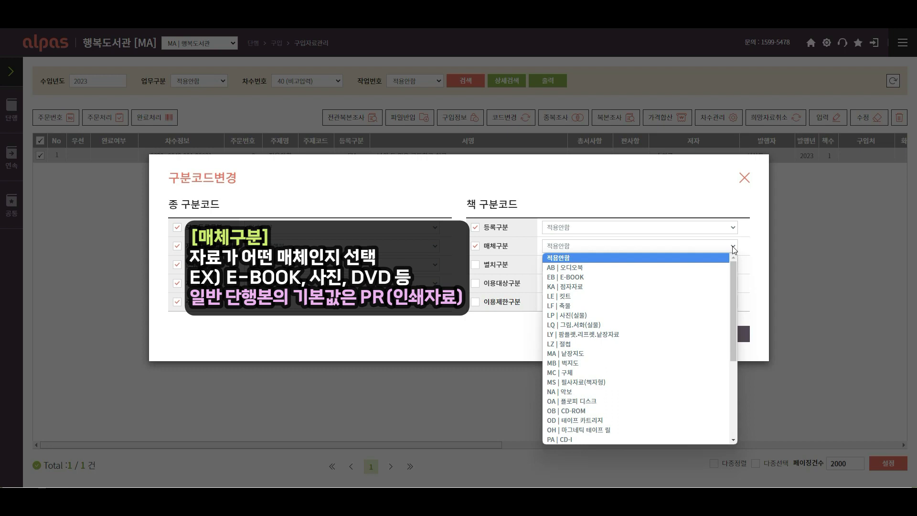
drag(733, 270, 734, 337)
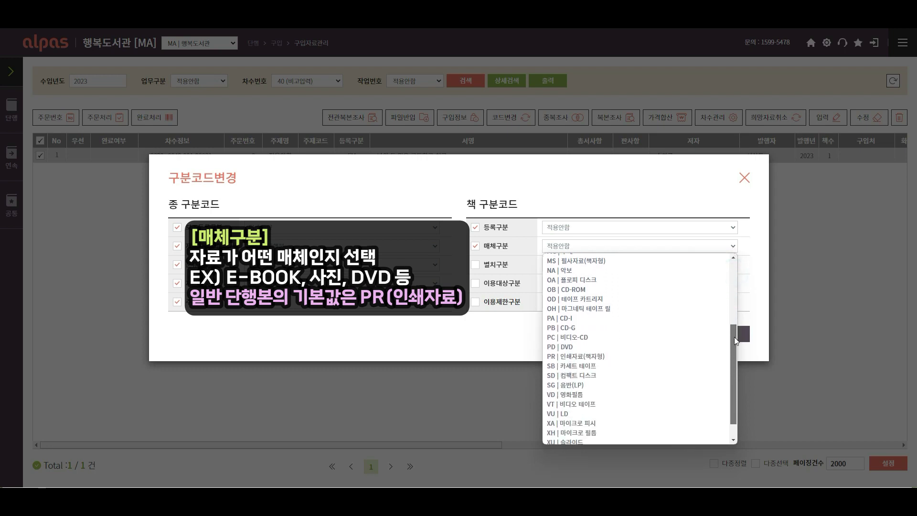
click(683, 354)
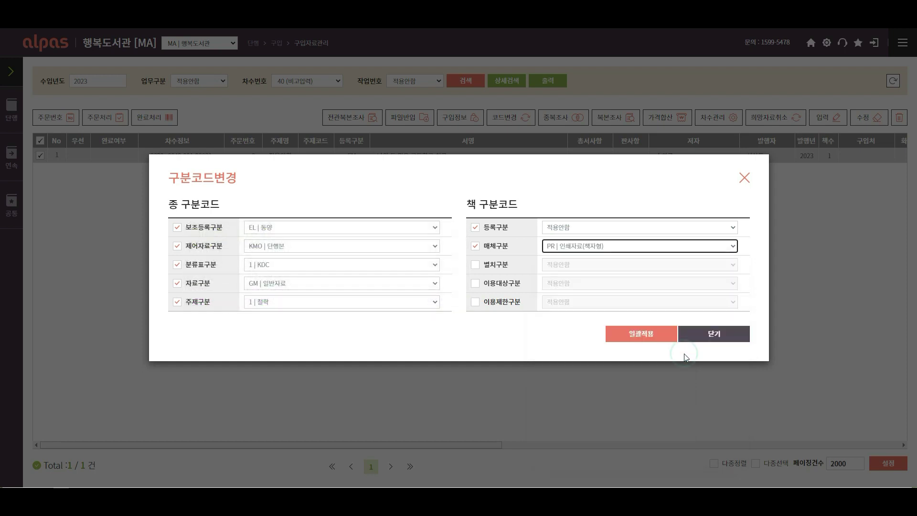
Enable 별치구분 with 적용안함 and set 이용대상구분 to PU | 일반
click(475, 265)
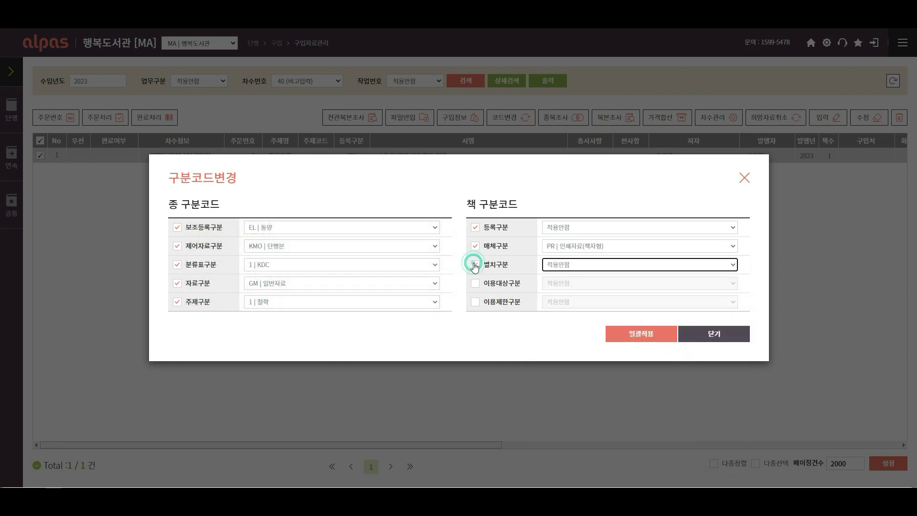
click(732, 266)
click(474, 283)
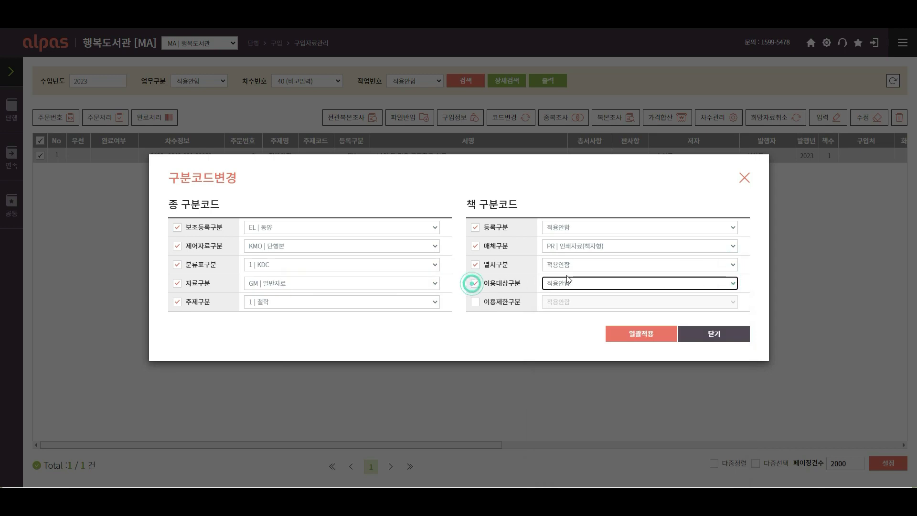
click(730, 284)
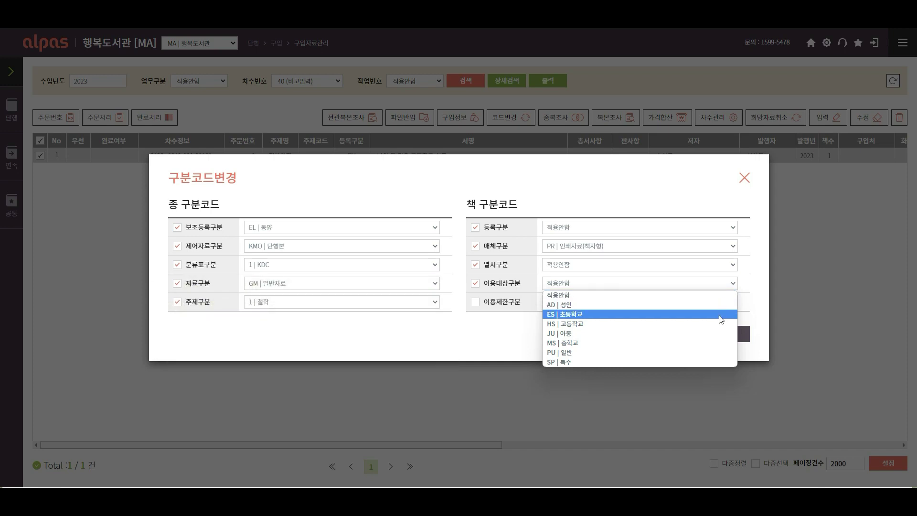
click(717, 352)
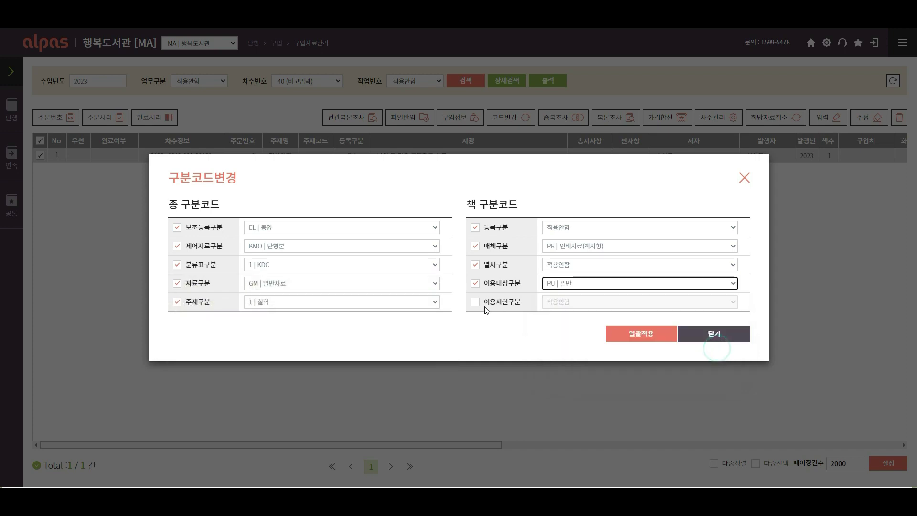
Set 이용제한구분 to GM | 일반, batch-apply all the code changes and confirm
click(475, 301)
click(684, 305)
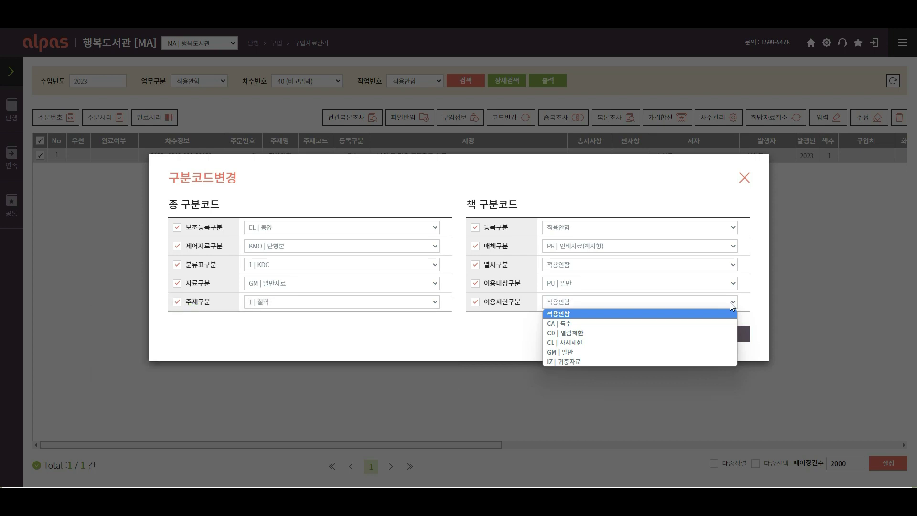
click(722, 352)
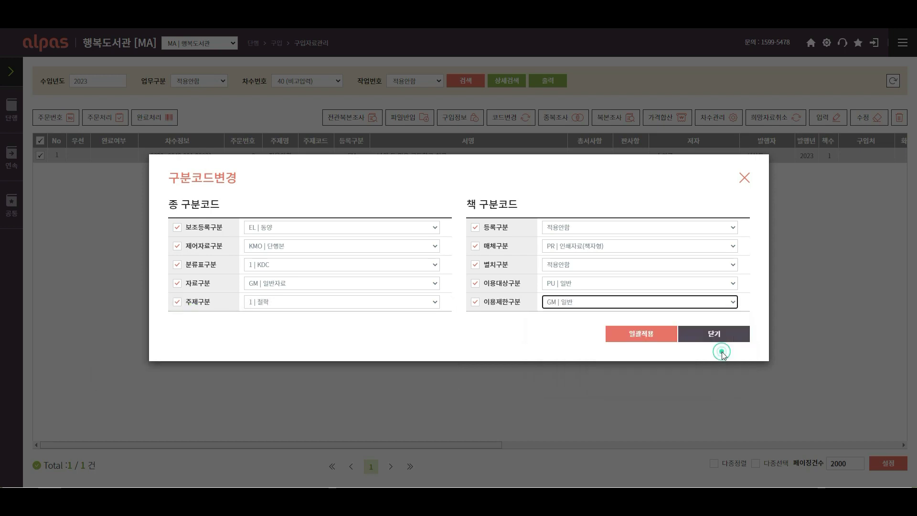
click(639, 337)
click(464, 285)
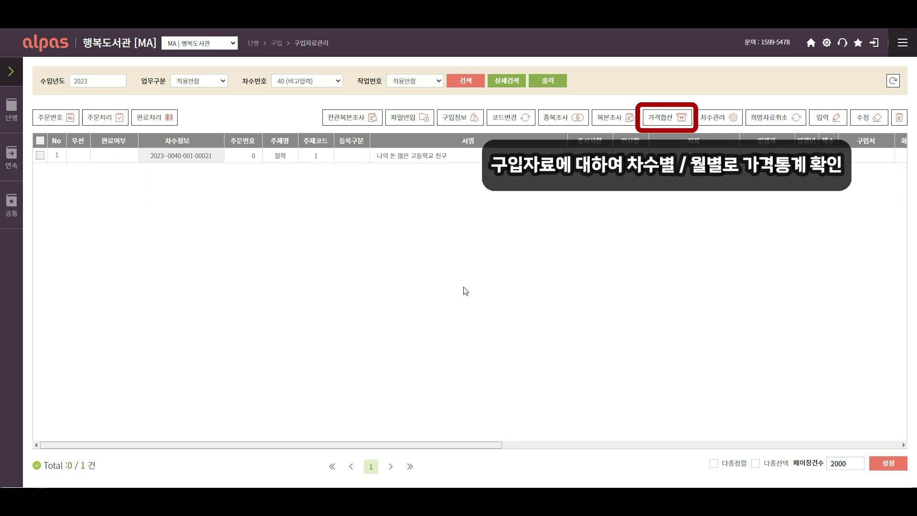
Calculate the 차수별가격합산 for 수입년도 2023, 업무구분 1 | 동양서 and 차수 2
click(661, 118)
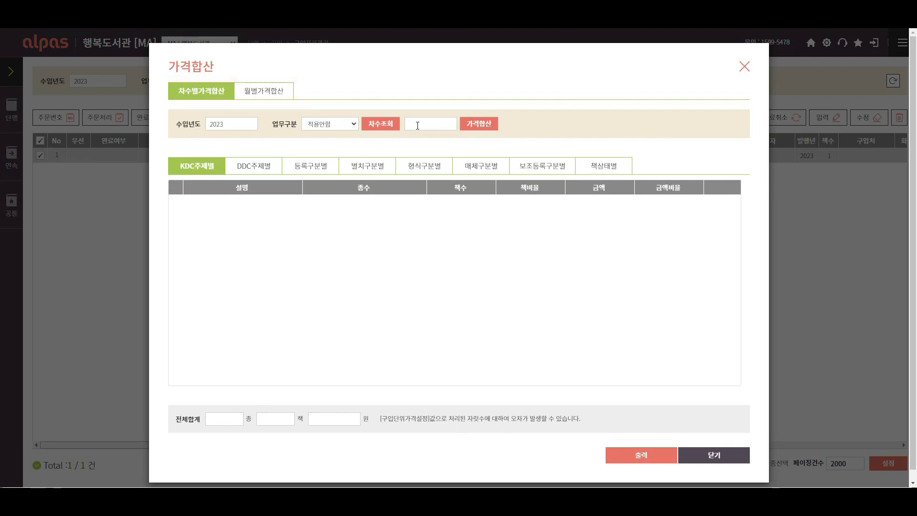
click(344, 123)
click(340, 146)
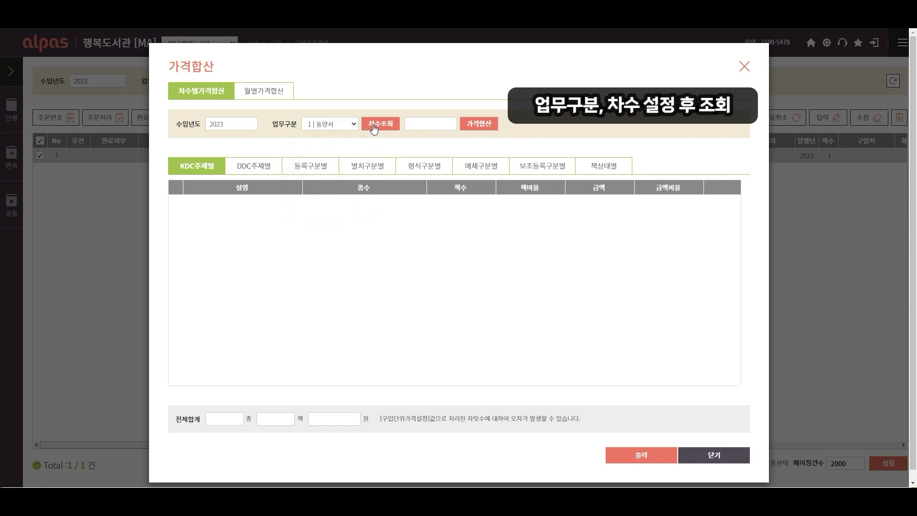
click(374, 126)
click(382, 313)
click(647, 410)
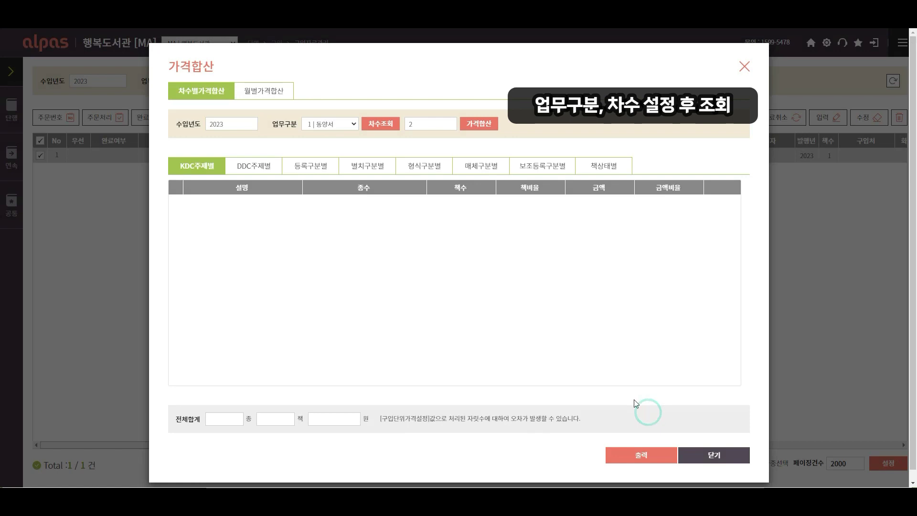
click(480, 127)
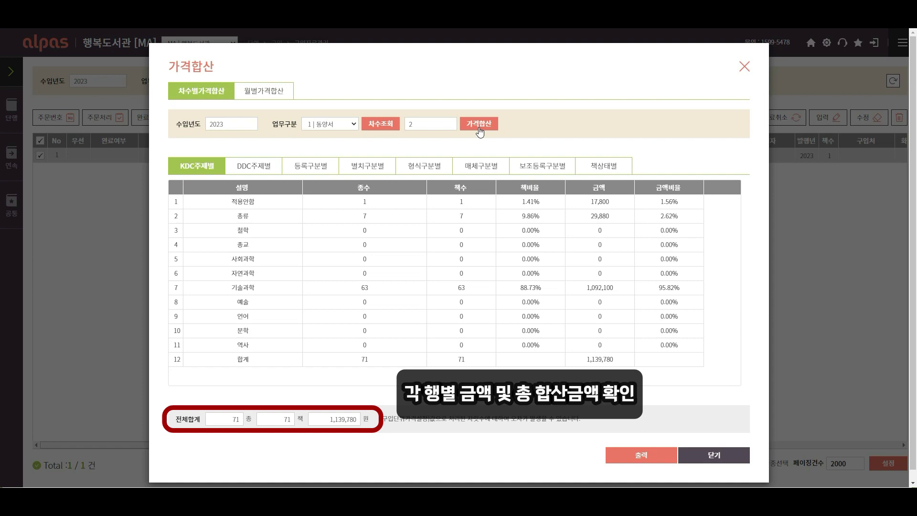
Calculate the 월별가격합산 by 입력일 from 2023/01/01 to 2023/05/08 and close the 가격합산 dialog
click(267, 95)
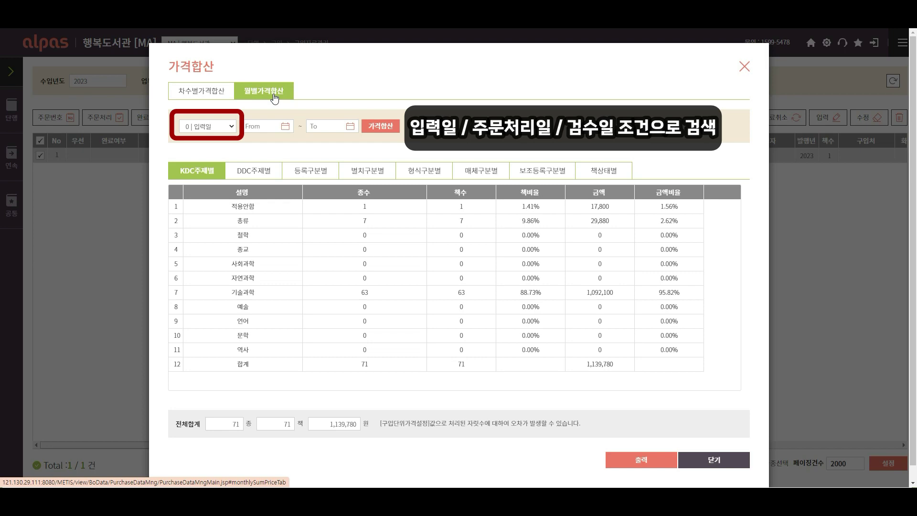
click(279, 127)
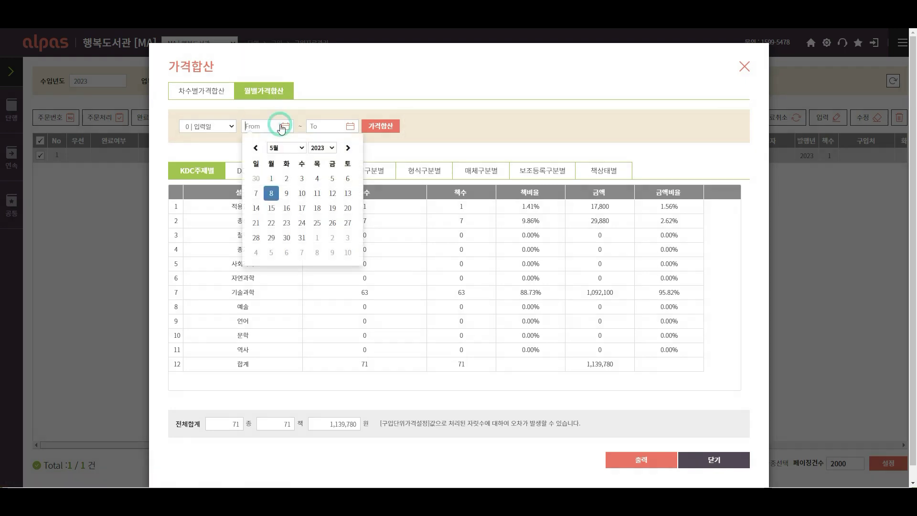
click(284, 153)
click(285, 157)
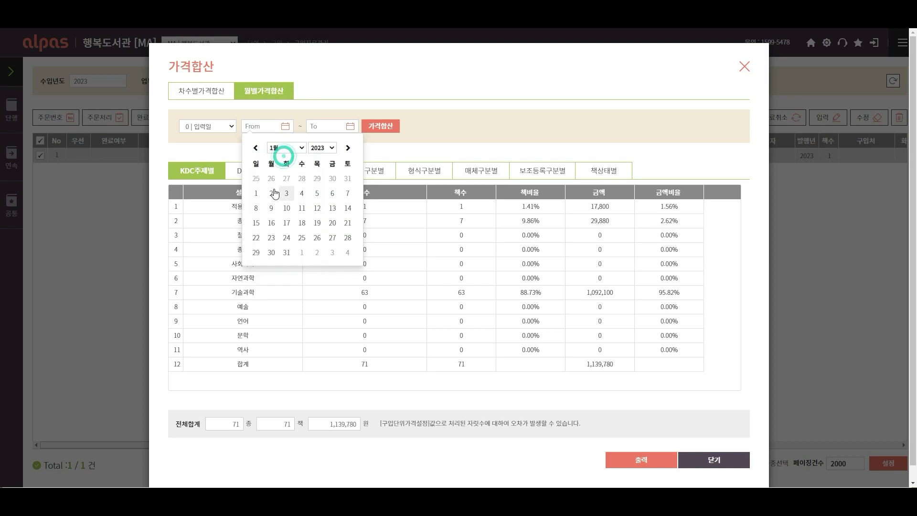
click(256, 193)
click(332, 126)
click(333, 195)
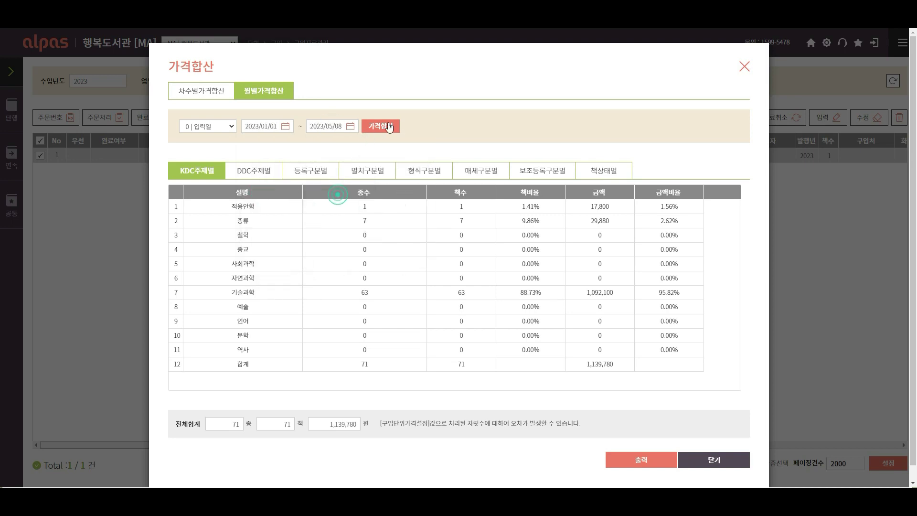
click(387, 125)
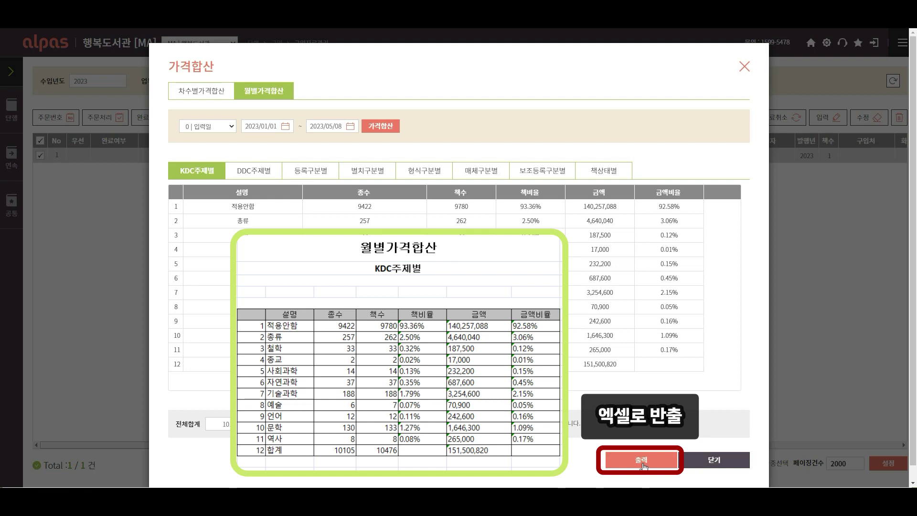
click(714, 461)
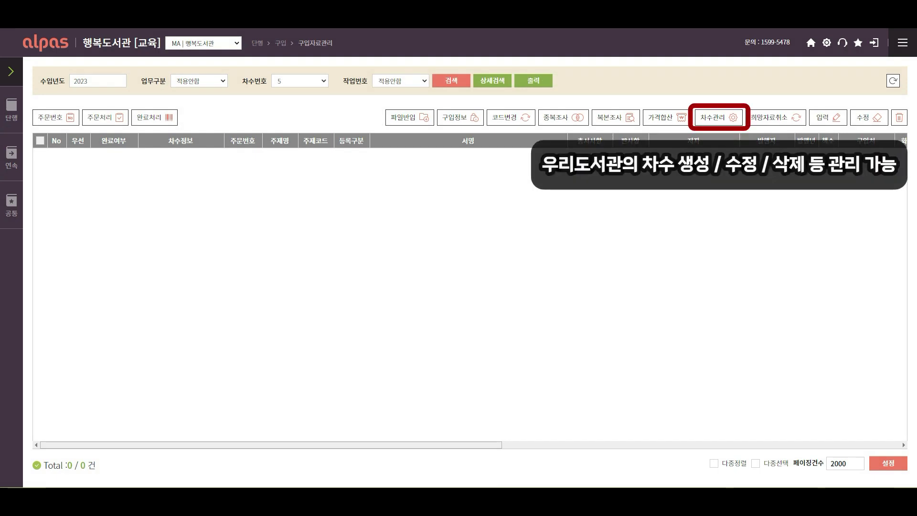
In 차수관리, query the 2023 차수목록 for 전체자료 with 업무구분 적용안함
click(717, 122)
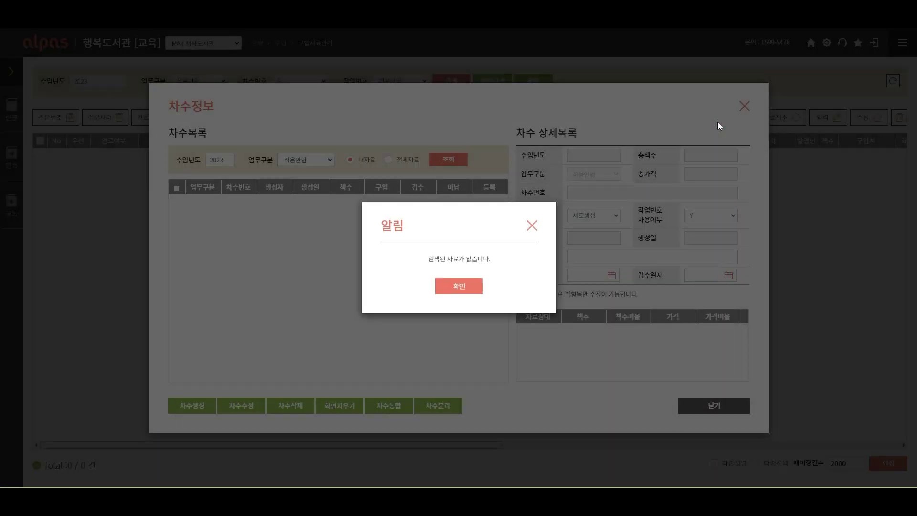
key(Return)
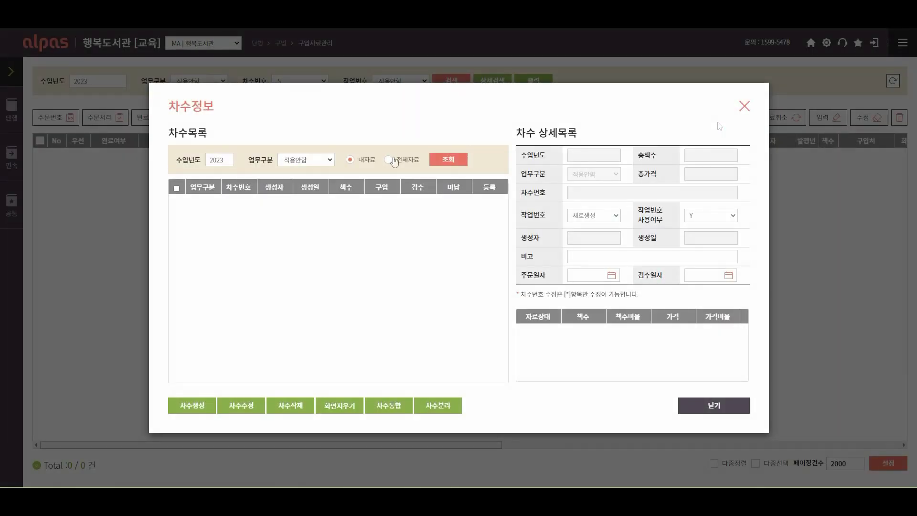
click(394, 160)
click(444, 161)
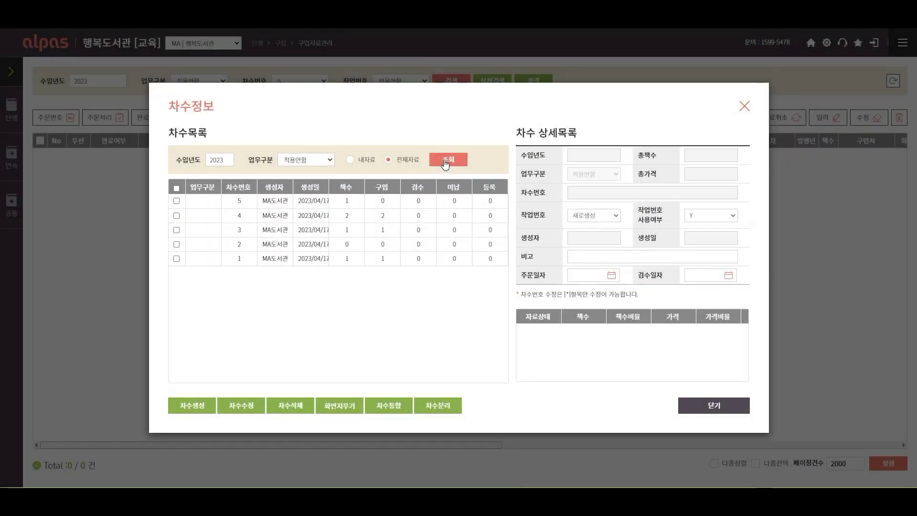
Create a new 차수 for 수입년도 2023 and confirm its creation
click(191, 411)
click(432, 285)
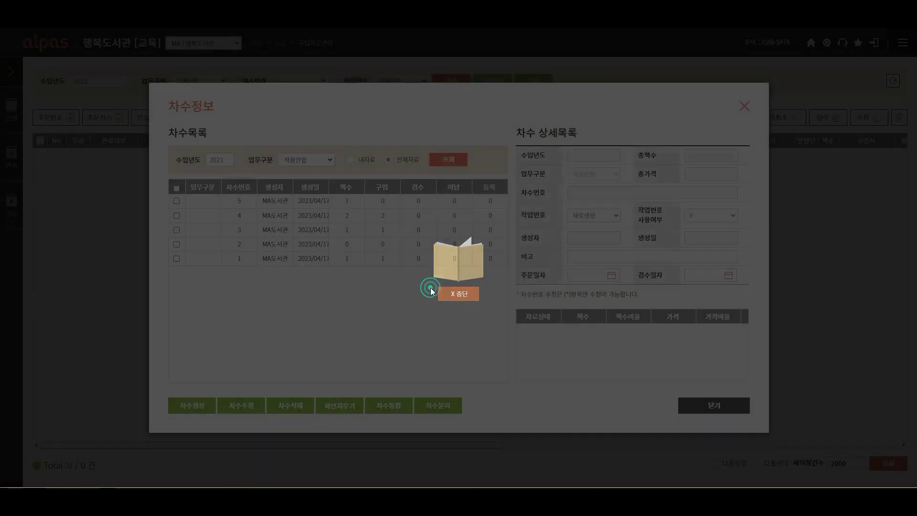
click(478, 286)
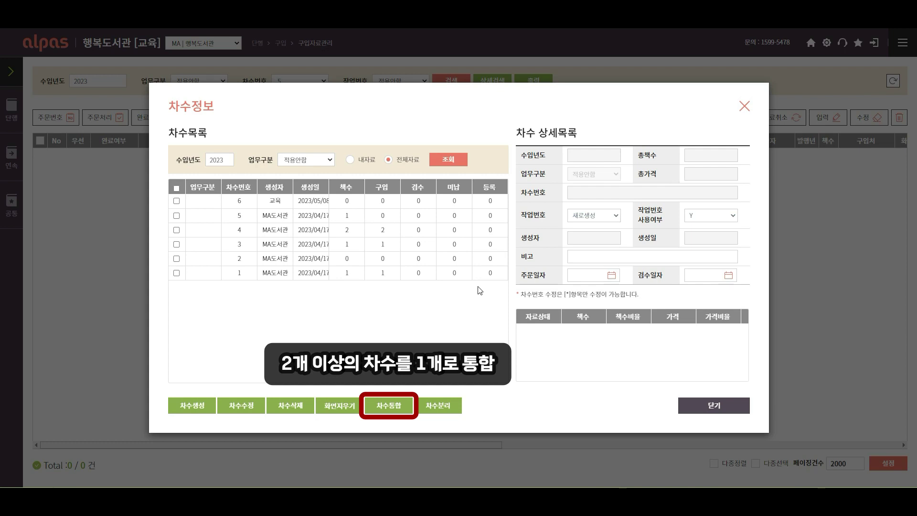
Merge 차수 6 and 5 with 차수통합, keeping 차수 5 as the combined 차수
click(176, 201)
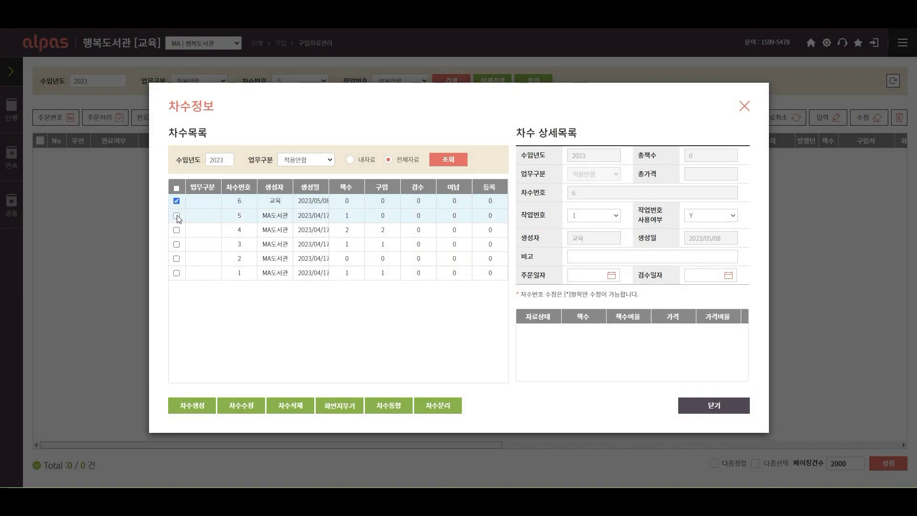
click(176, 215)
click(384, 411)
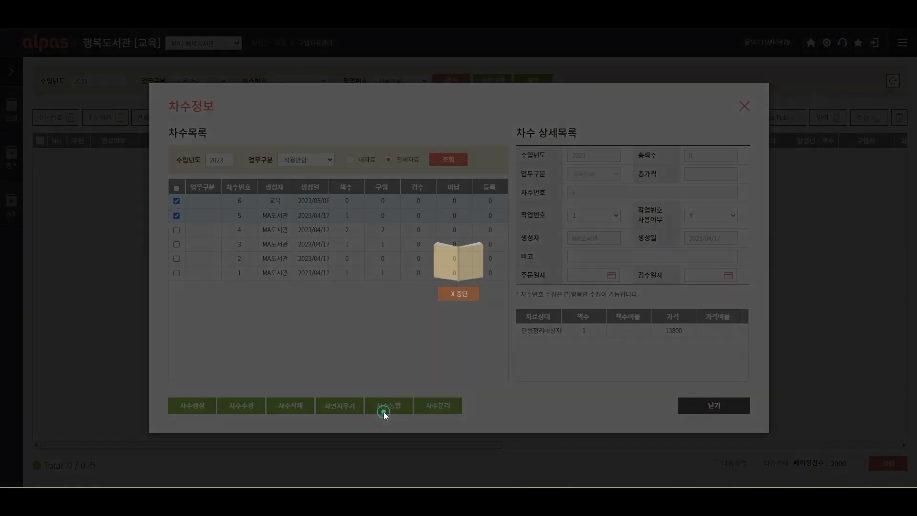
click(465, 253)
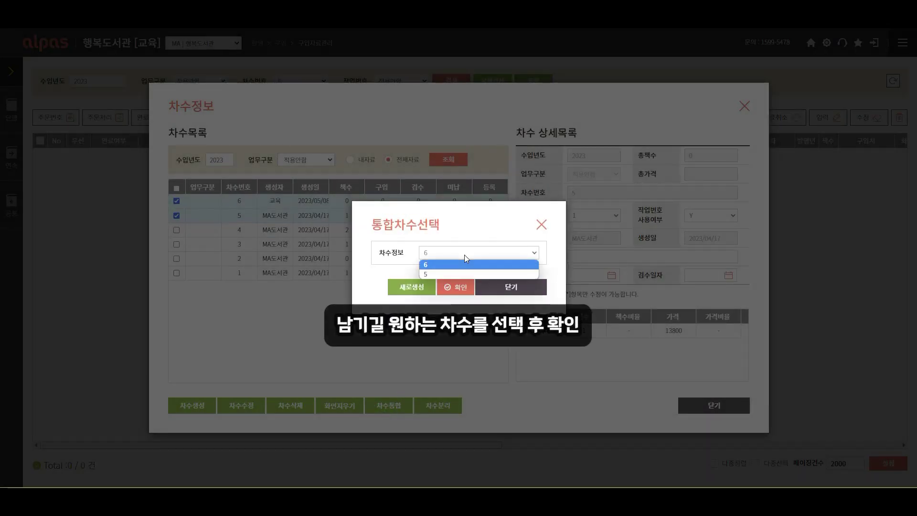
click(460, 272)
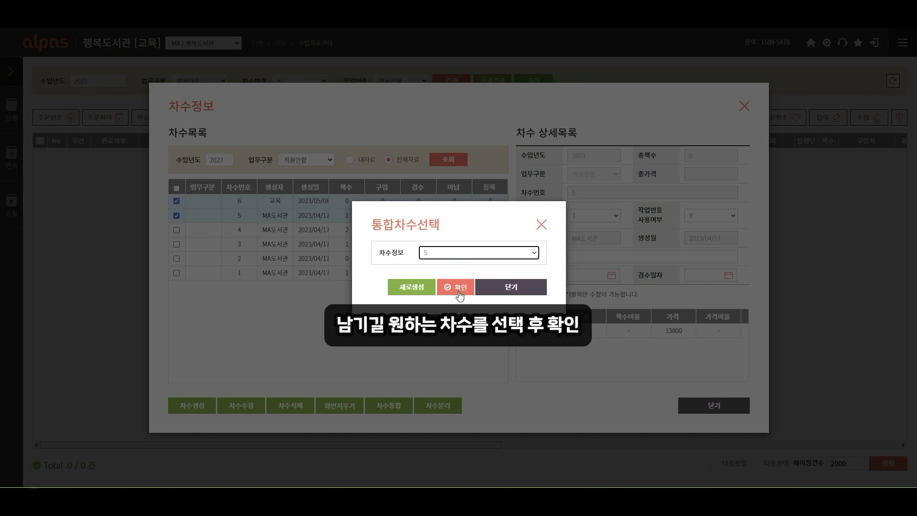
click(459, 293)
click(456, 291)
click(456, 292)
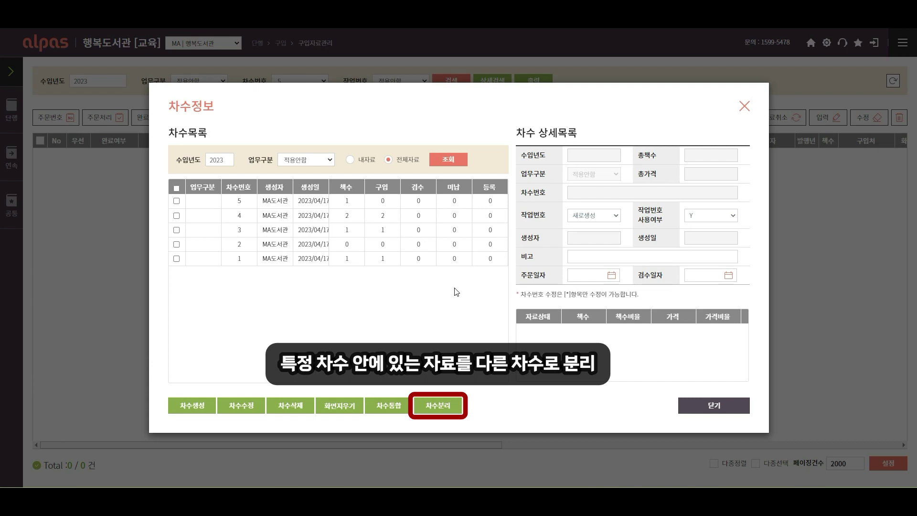
Split the title 초한지 out of 차수 4 into 차수 5 with 차수분리 and close the 차수정보 dialog
click(177, 216)
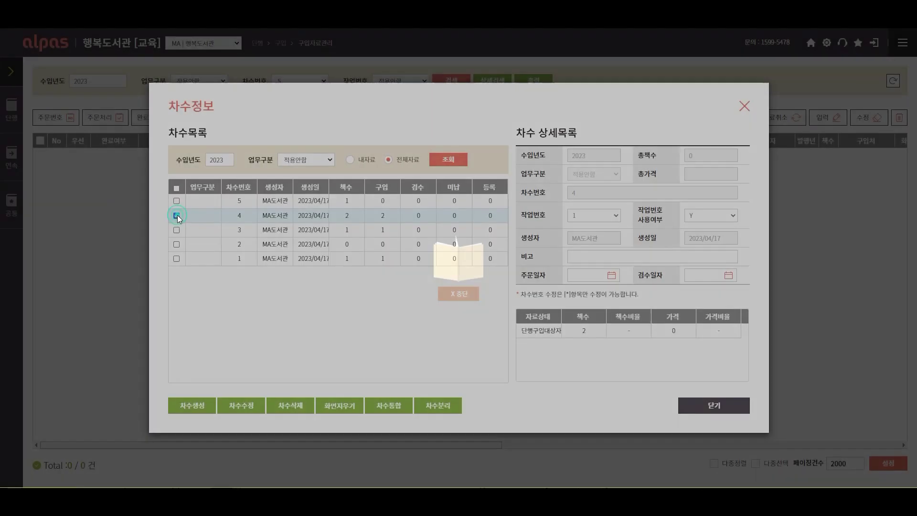
click(430, 408)
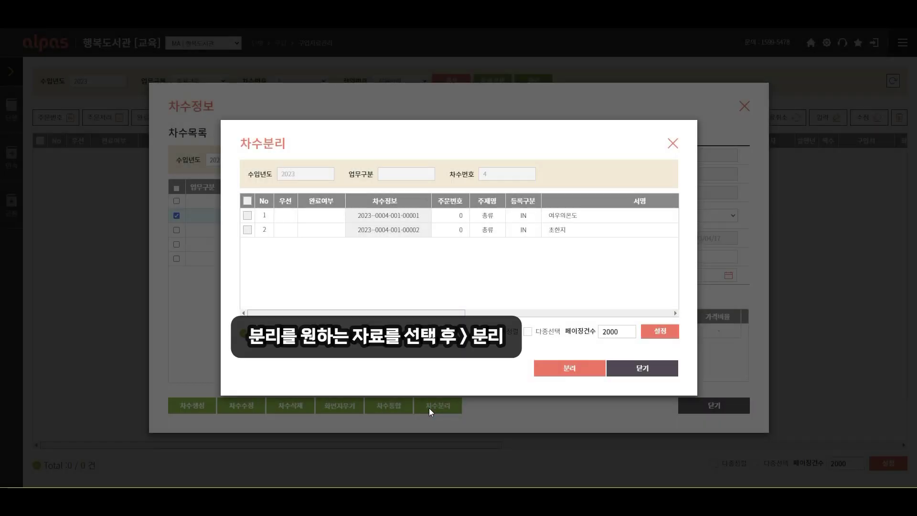
click(430, 234)
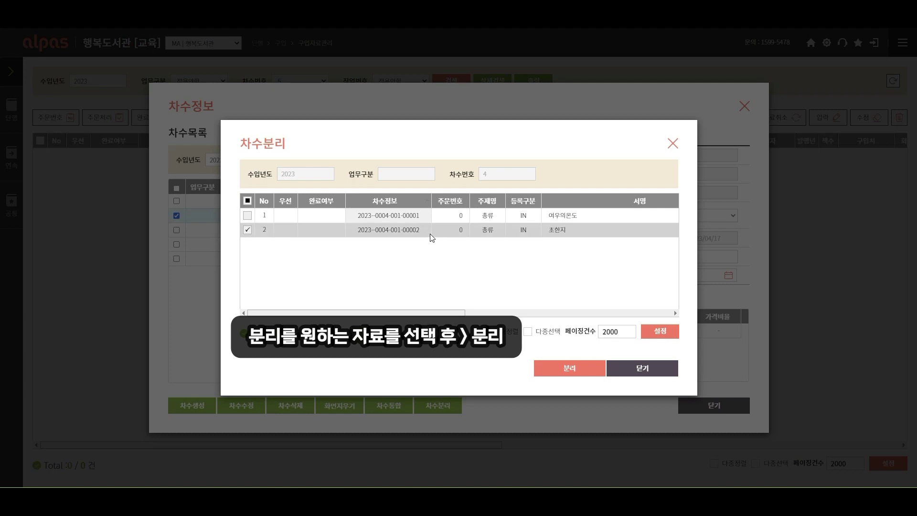
click(555, 375)
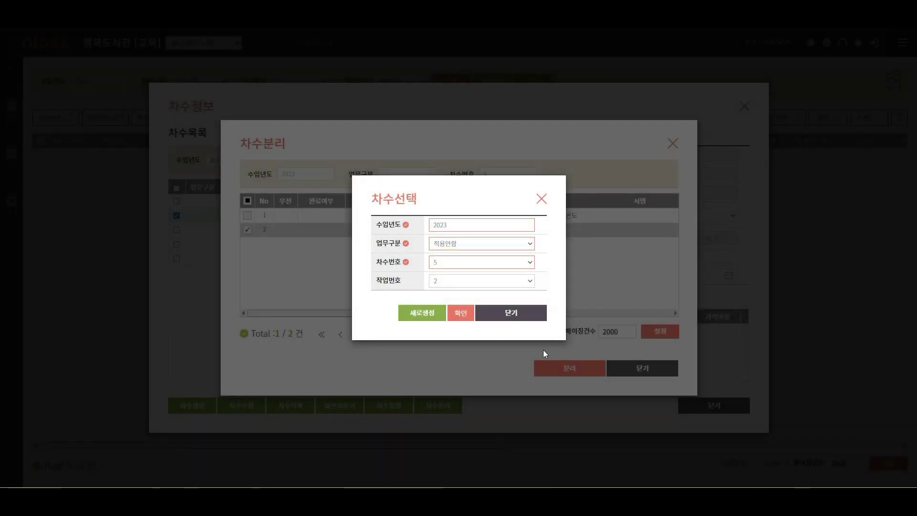
click(530, 264)
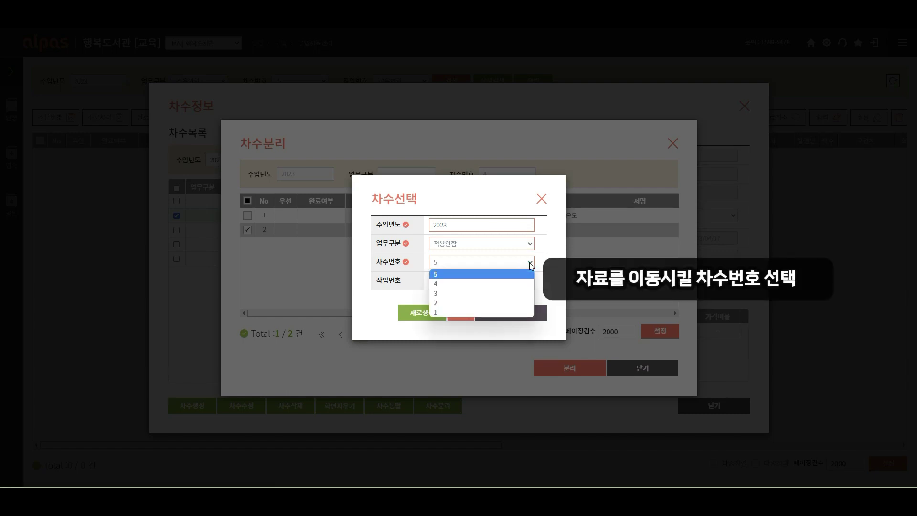
click(530, 274)
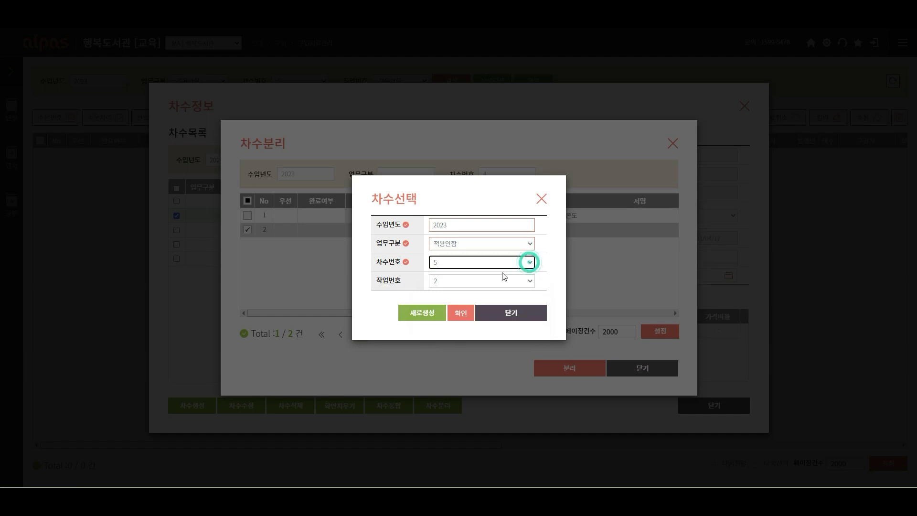
click(465, 315)
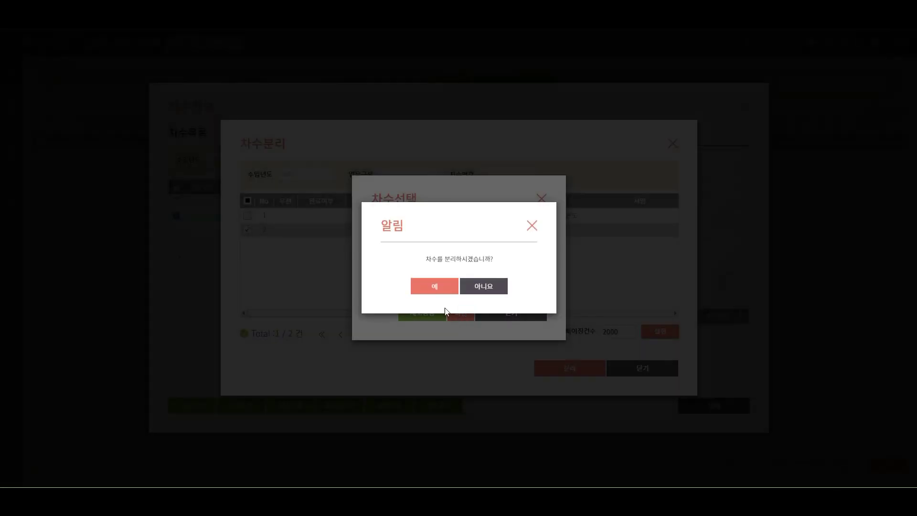
click(433, 289)
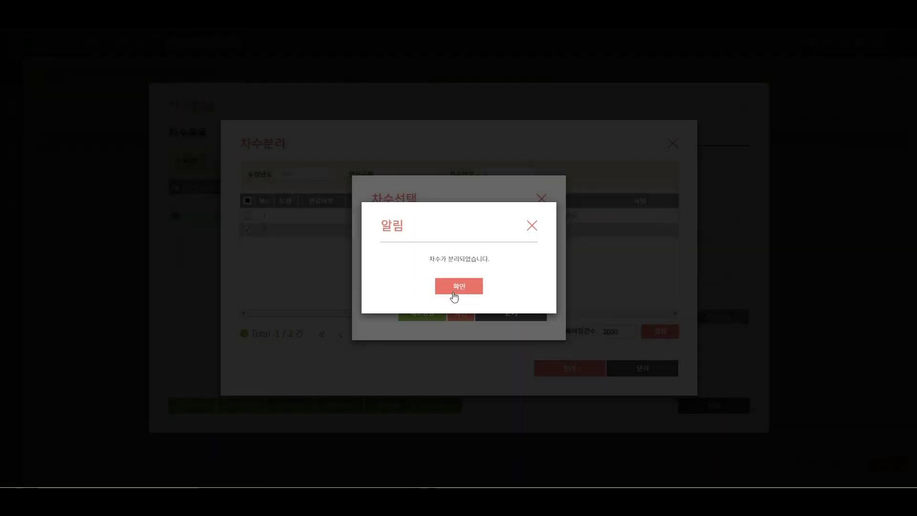
click(458, 291)
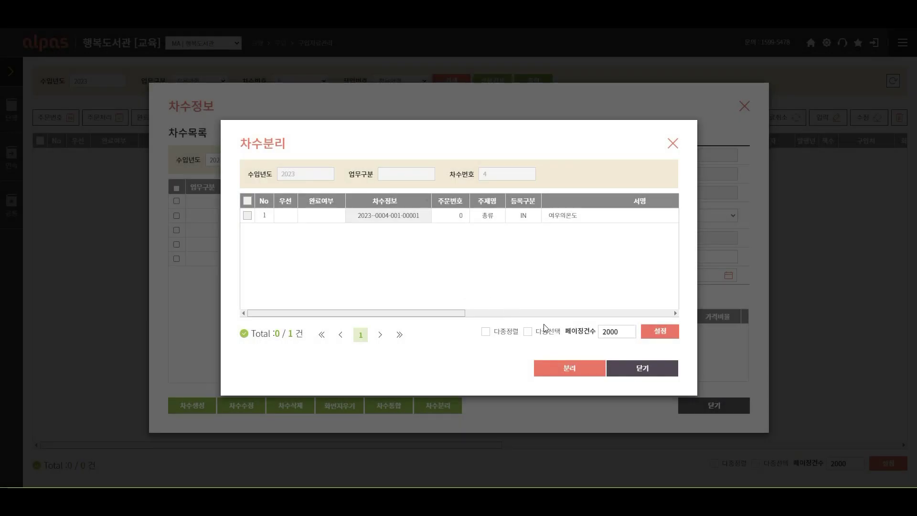
click(627, 376)
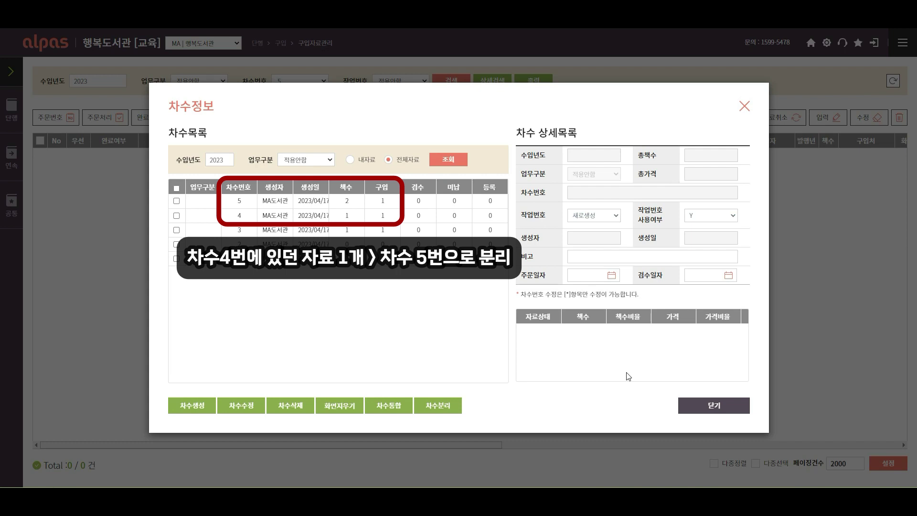
click(711, 404)
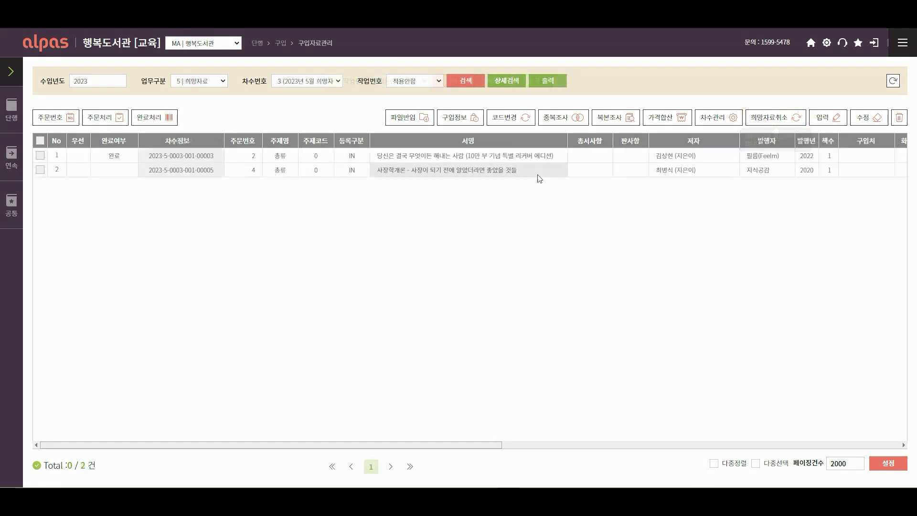
Cancel the requested material 사장학개론 with the reason 01 | 이미 신청된 도서입니다. and run its 완료처리
click(539, 174)
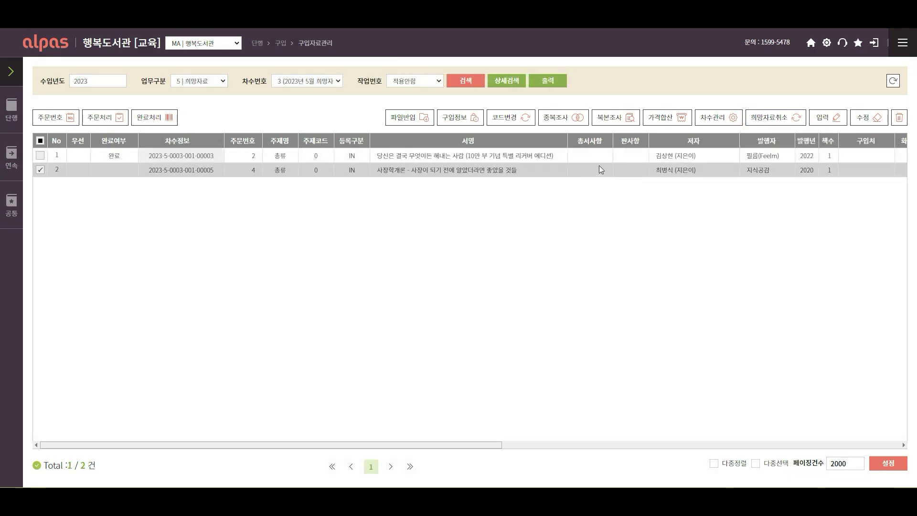
click(774, 120)
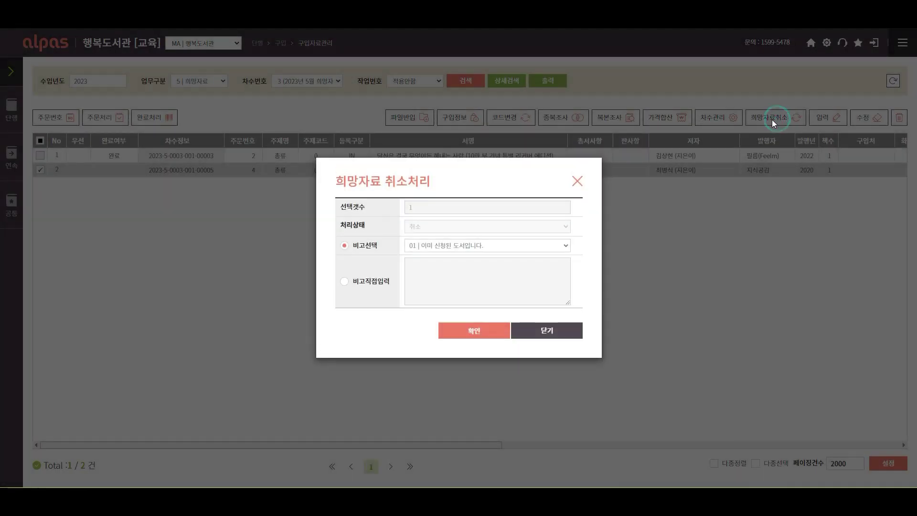
click(467, 339)
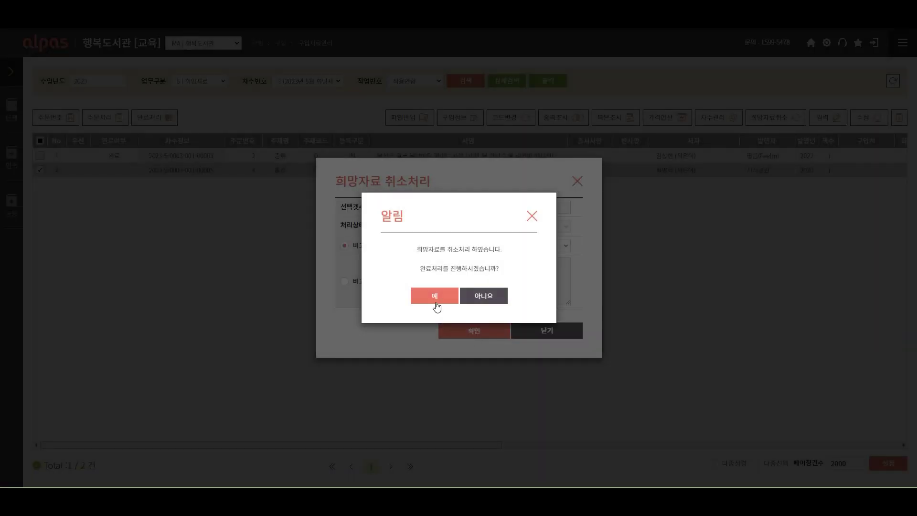
click(434, 297)
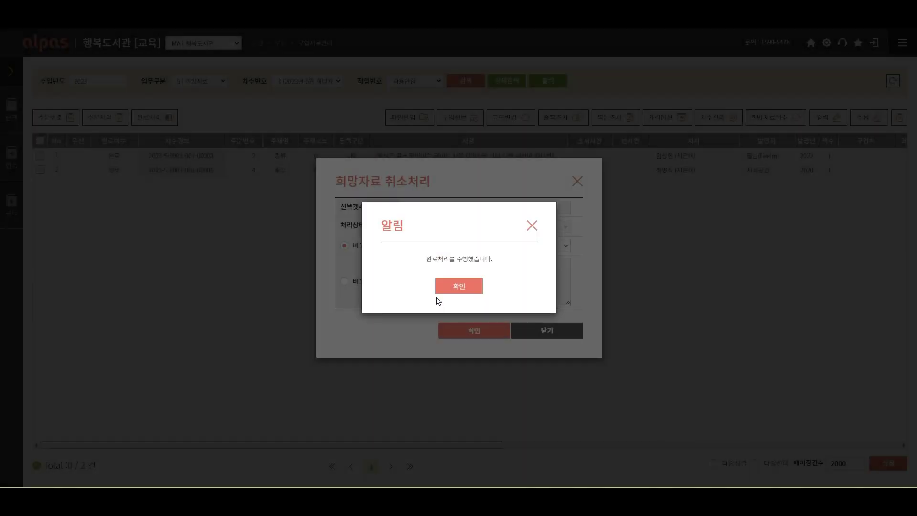
click(459, 287)
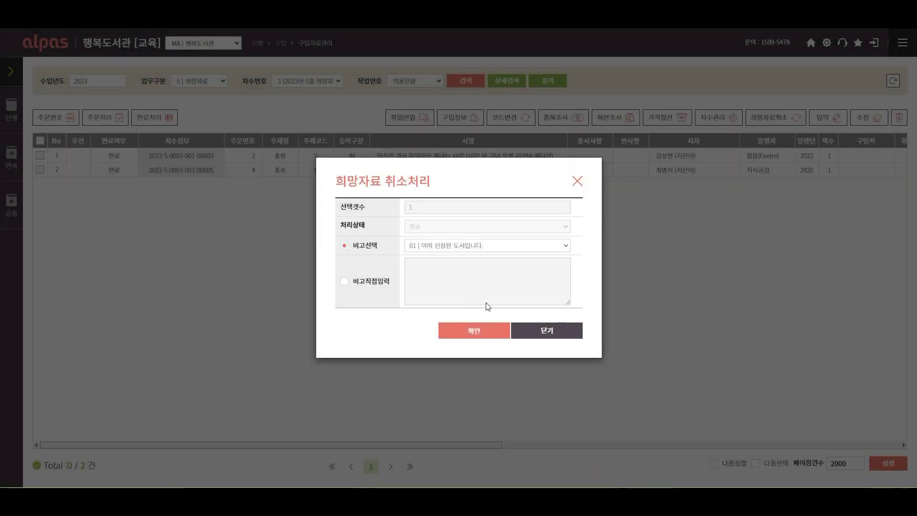
click(539, 337)
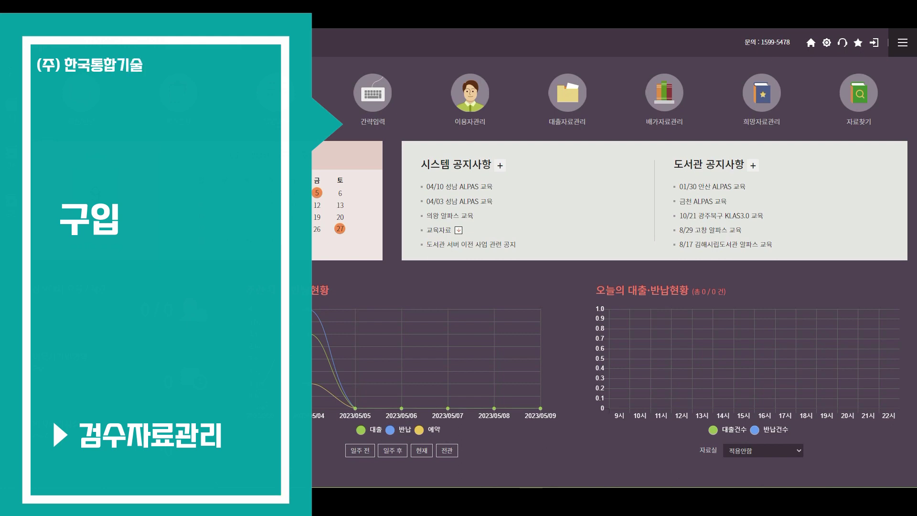
Open the 검수자료관리 page under 단행자료 구입
click(902, 42)
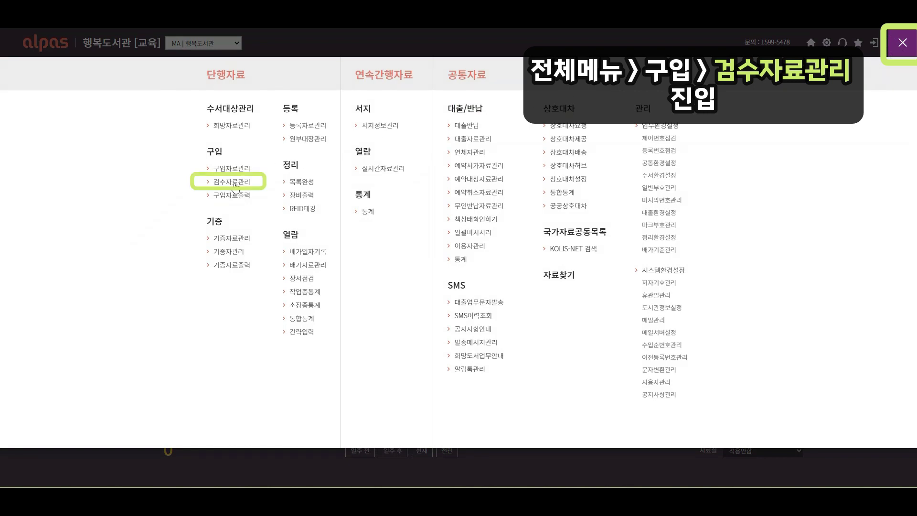
click(233, 182)
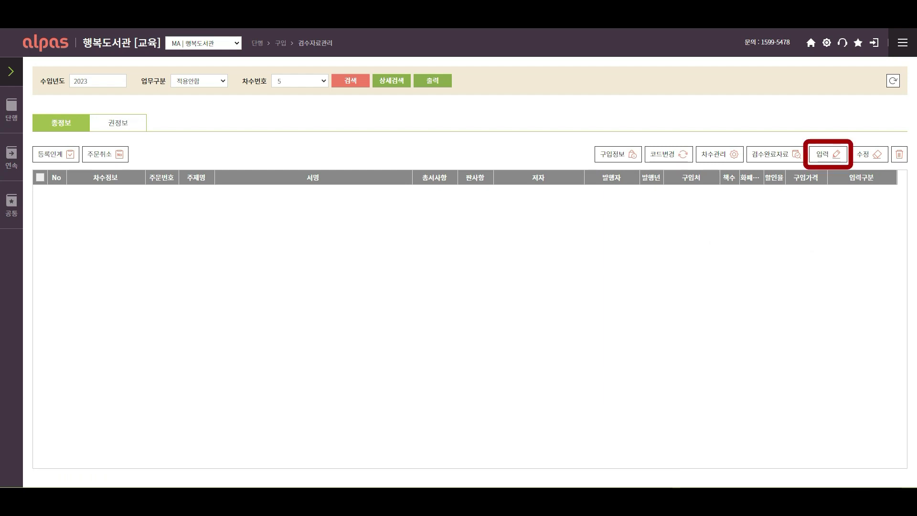
Search the inspection materials for 업무구분 5 | 희망자료, 차수번호 3, and switch to the 권정보 list
click(829, 158)
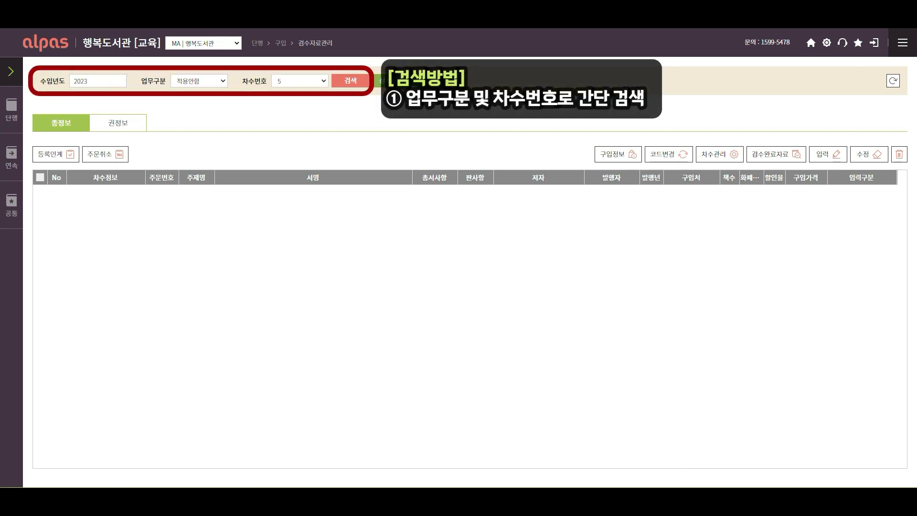
click(213, 84)
click(200, 140)
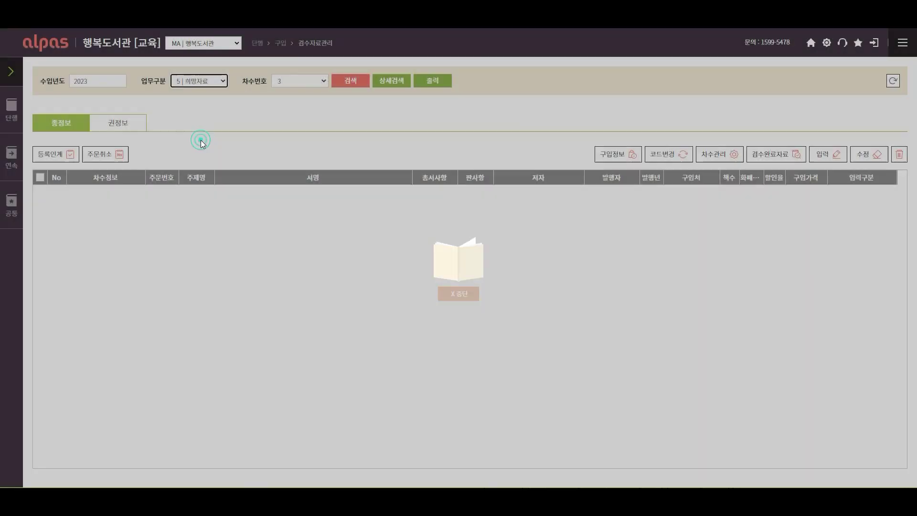
click(342, 81)
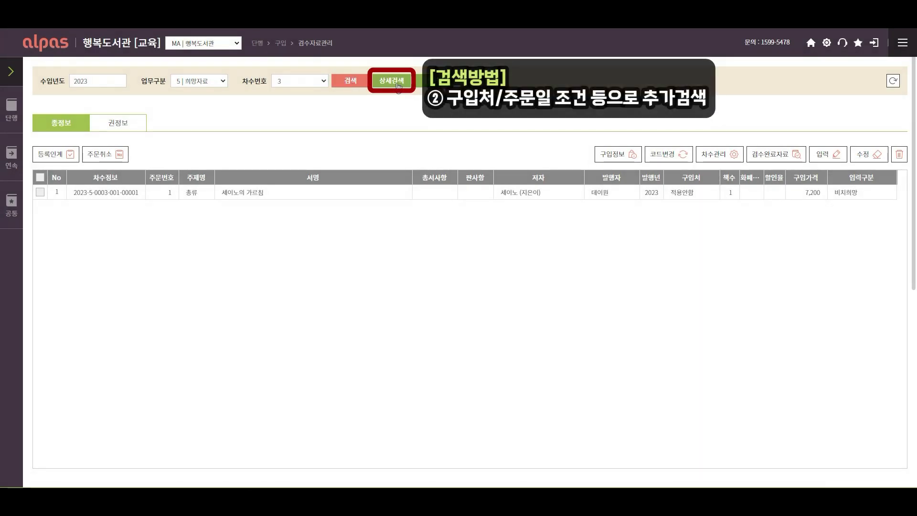
click(396, 83)
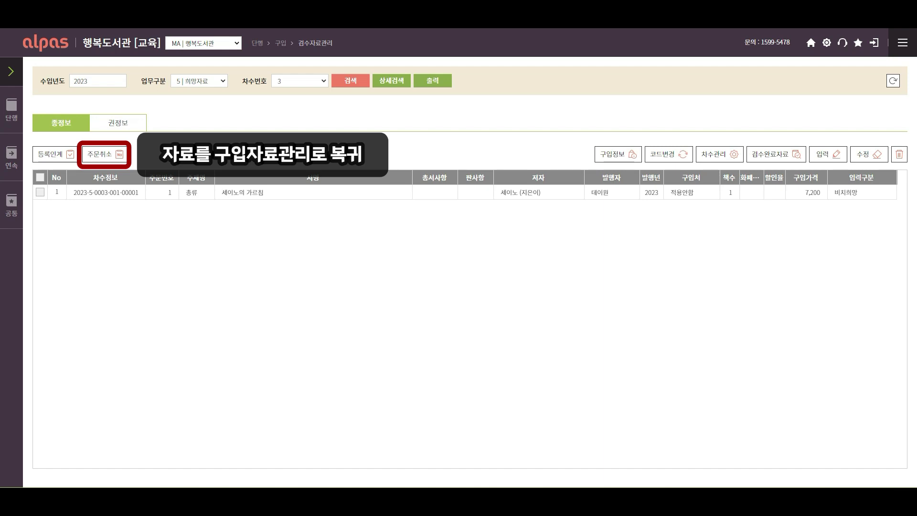
click(120, 131)
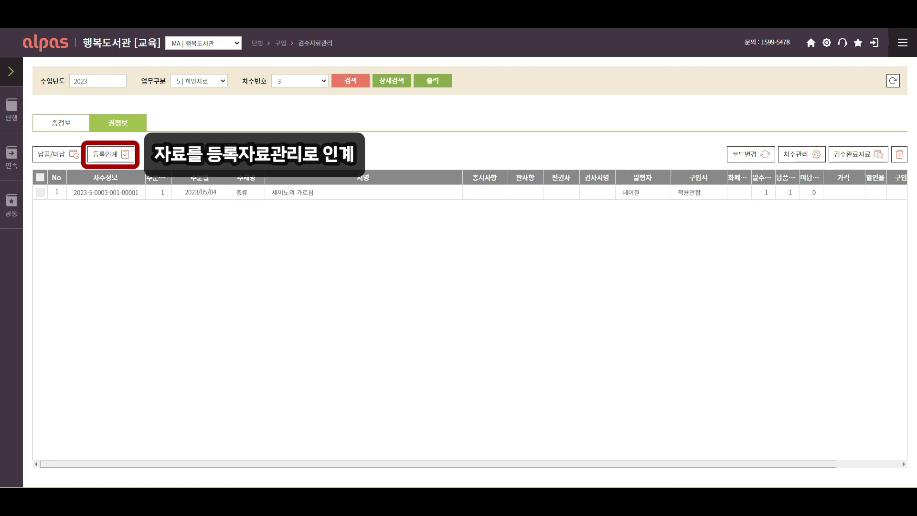
Set the 미납책수 of 세이노의 가르침 to 1 in 납품/미납 처리 and save the change
click(41, 193)
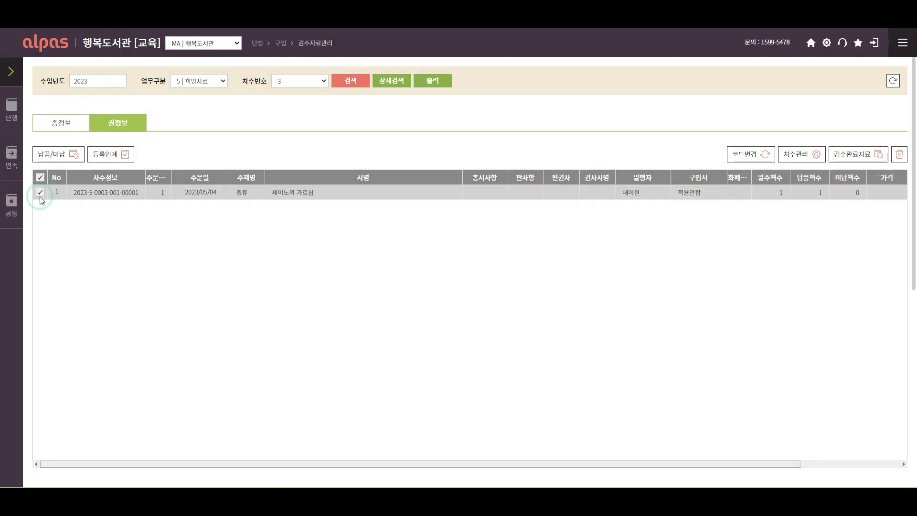
click(51, 161)
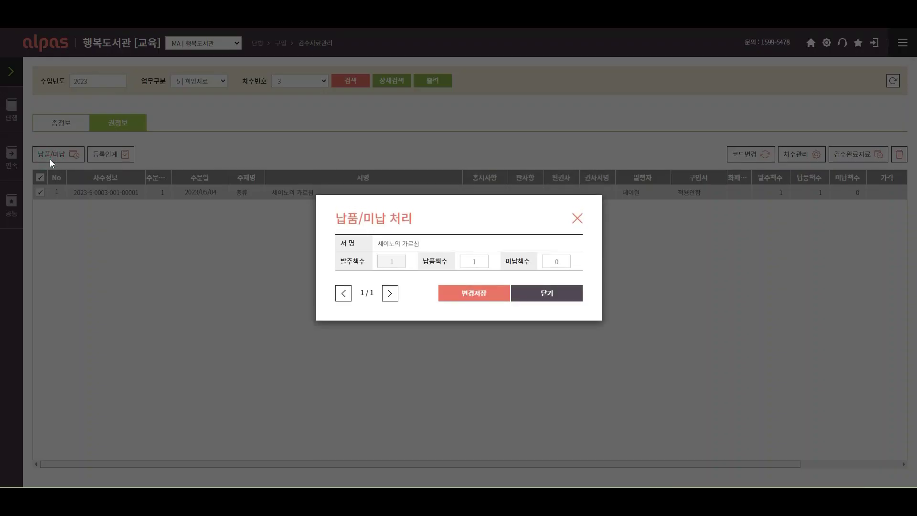
click(565, 265)
text(1)
click(478, 293)
click(453, 286)
click(550, 301)
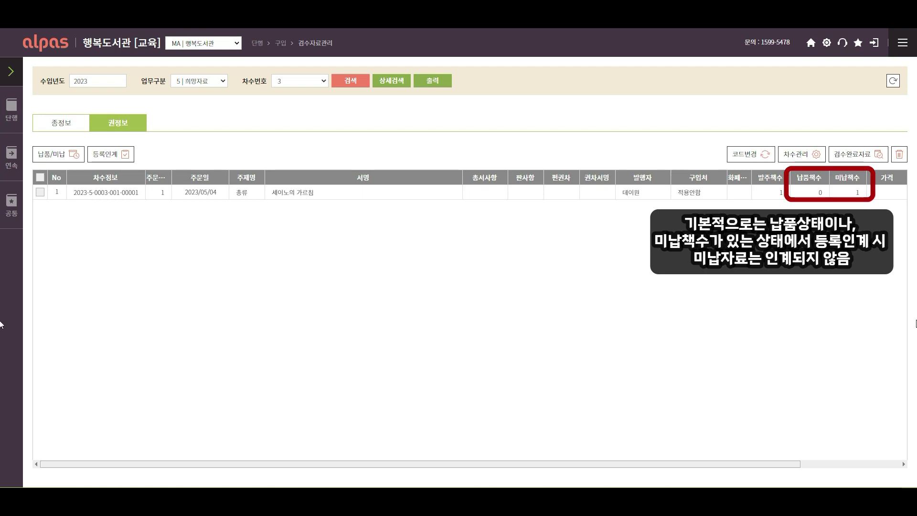
Try to hand over the undelivered 세이노의 가르침 to registration with 등록인계
click(40, 192)
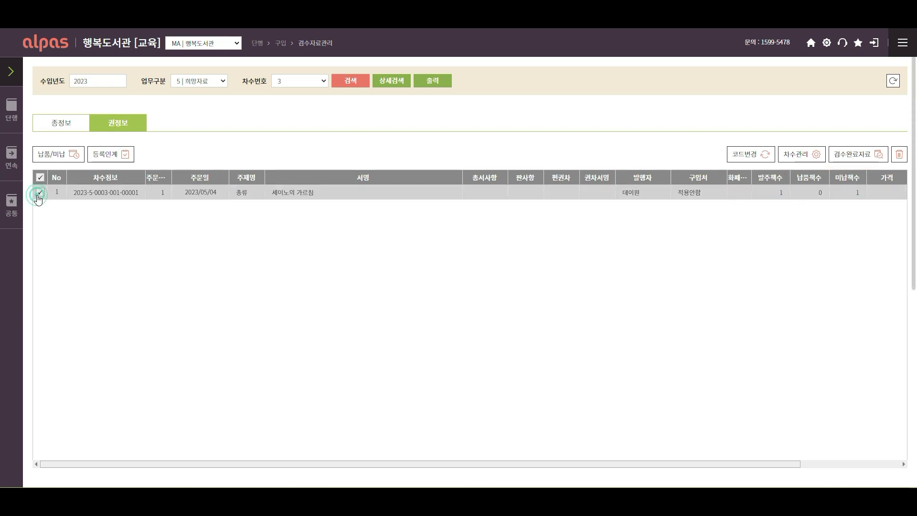
click(106, 161)
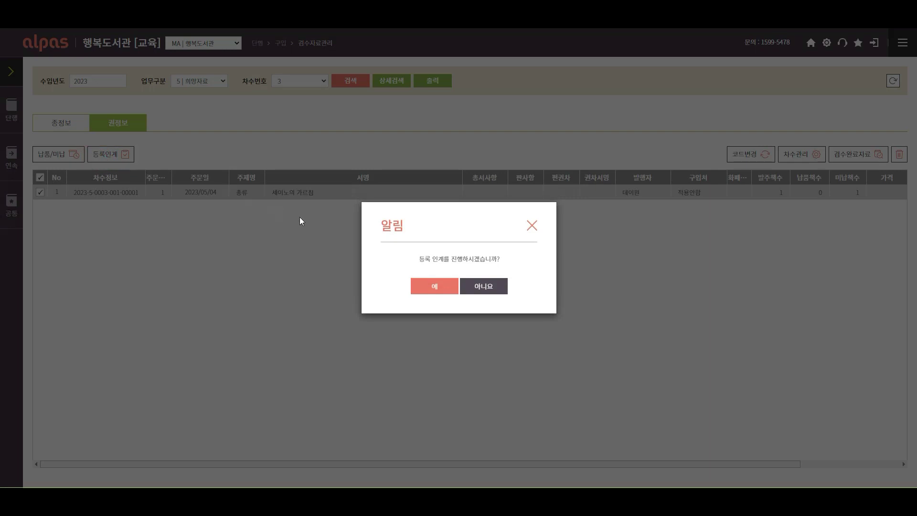
click(430, 288)
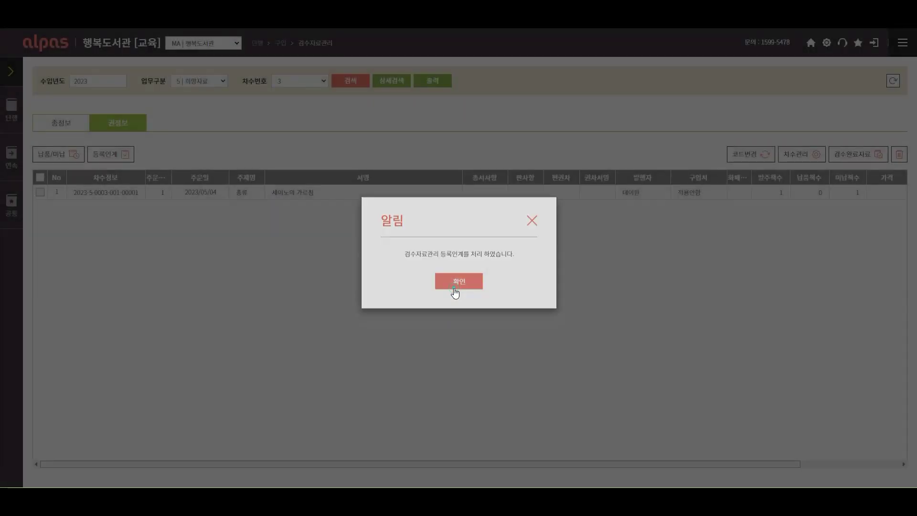
click(456, 288)
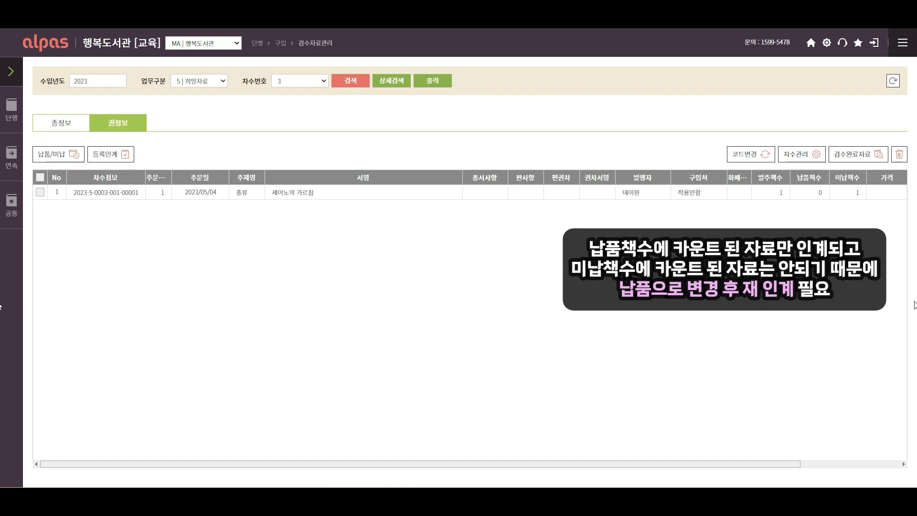
Set the 납품책수 of 세이노의 가르침 to 1 in 납품/미납 처리 and save the change
click(40, 192)
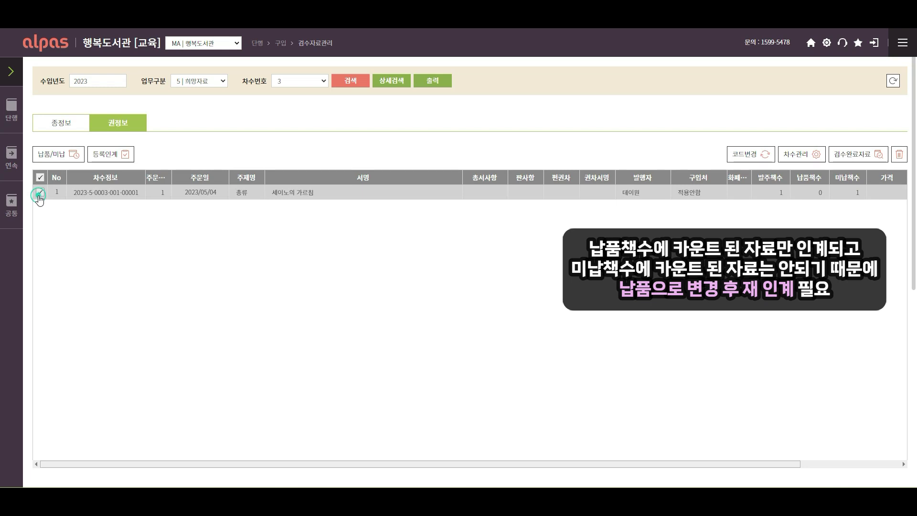
click(52, 154)
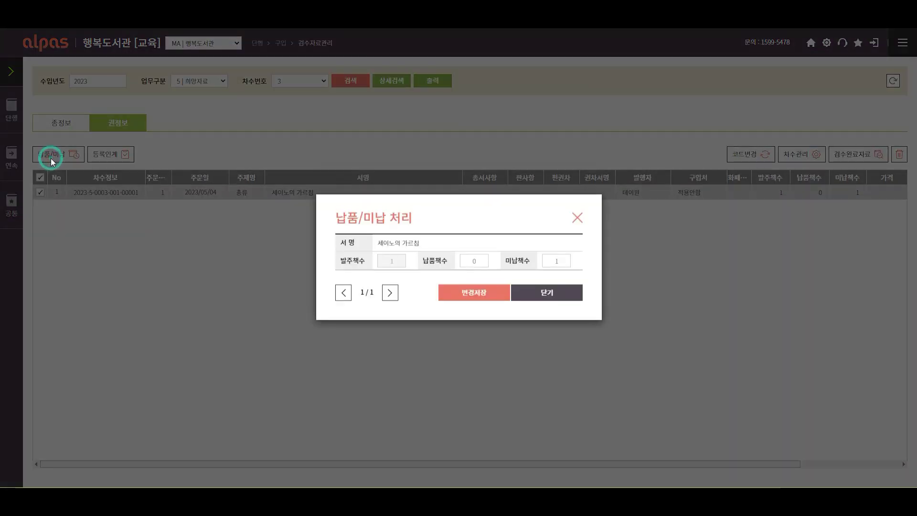
click(479, 267)
text(1)
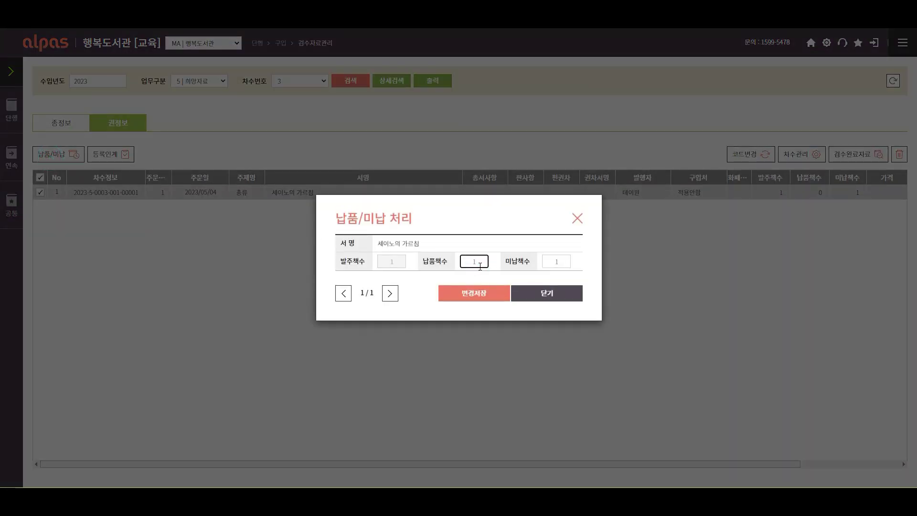
click(477, 297)
click(475, 295)
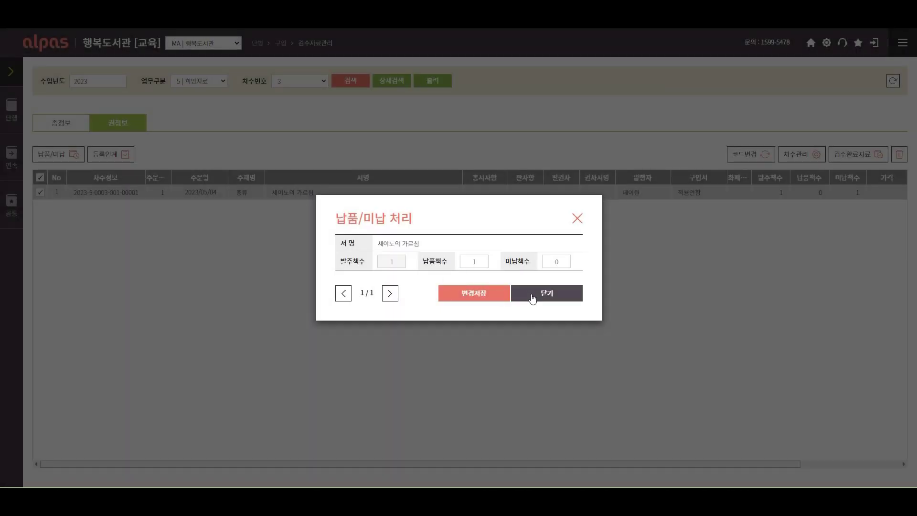
click(532, 299)
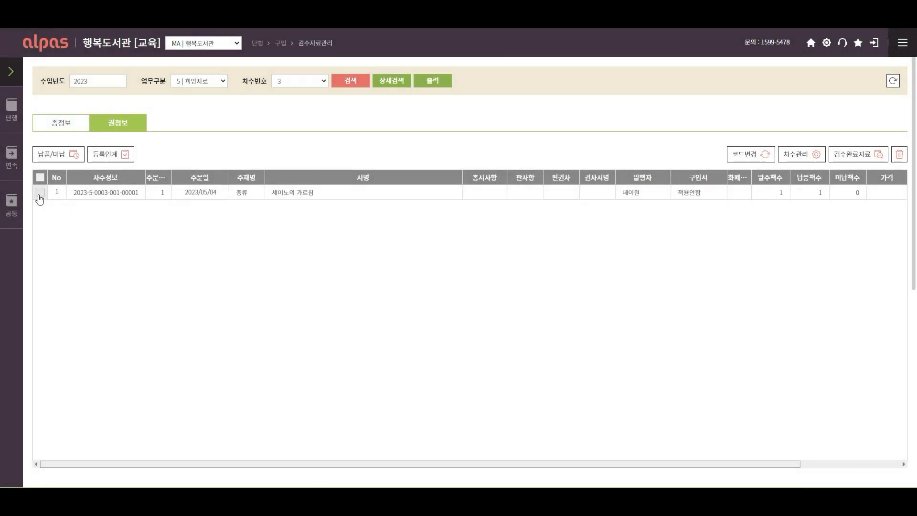
Hand over the delivered 세이노의 가르침 to registration with 등록인계 and confirm
click(40, 194)
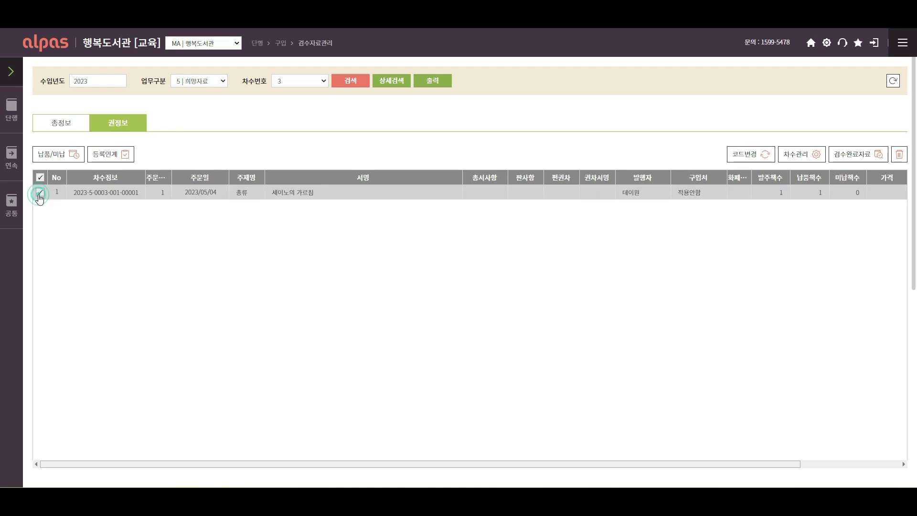
click(111, 158)
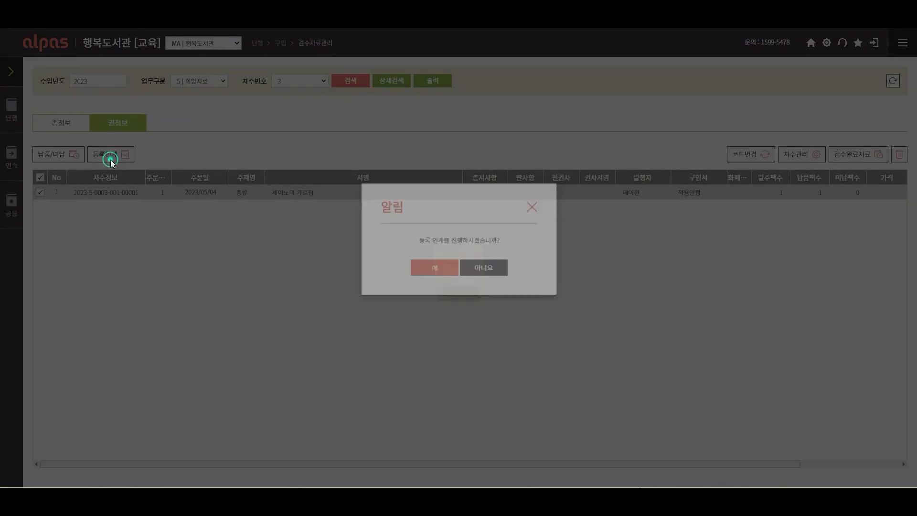
click(435, 288)
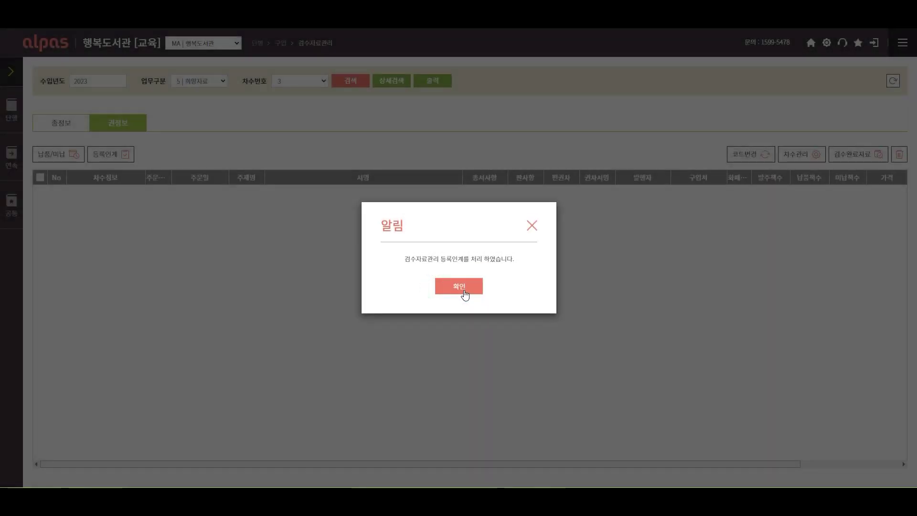
click(463, 288)
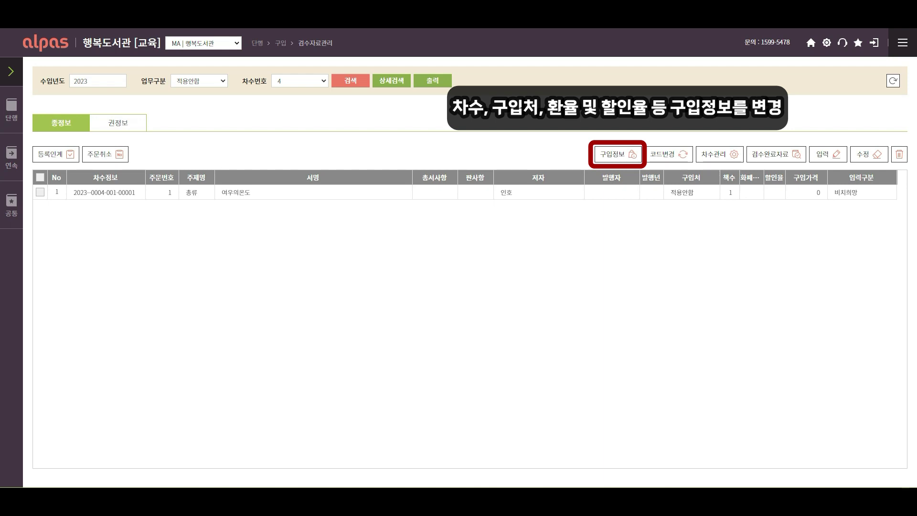
Select 여우의온도 and review the options for changing its 구입정보, changing codes and managing 차수
click(480, 198)
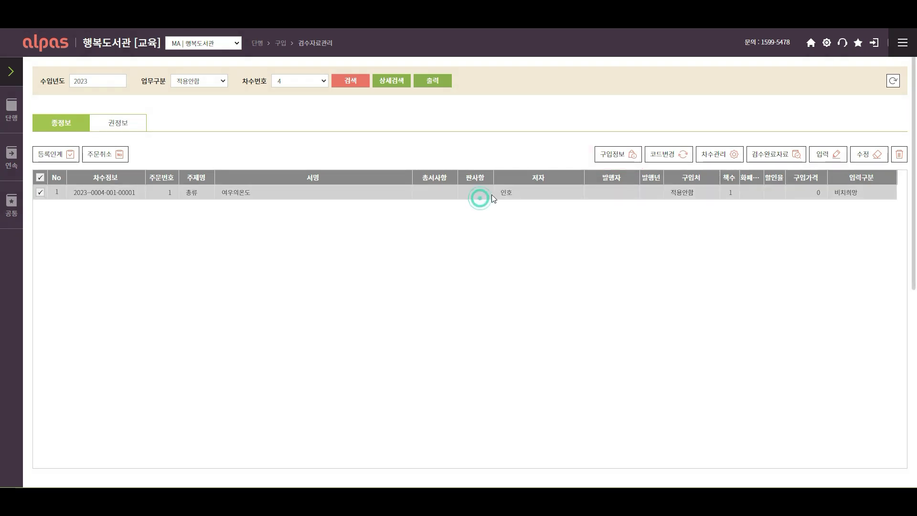
click(613, 159)
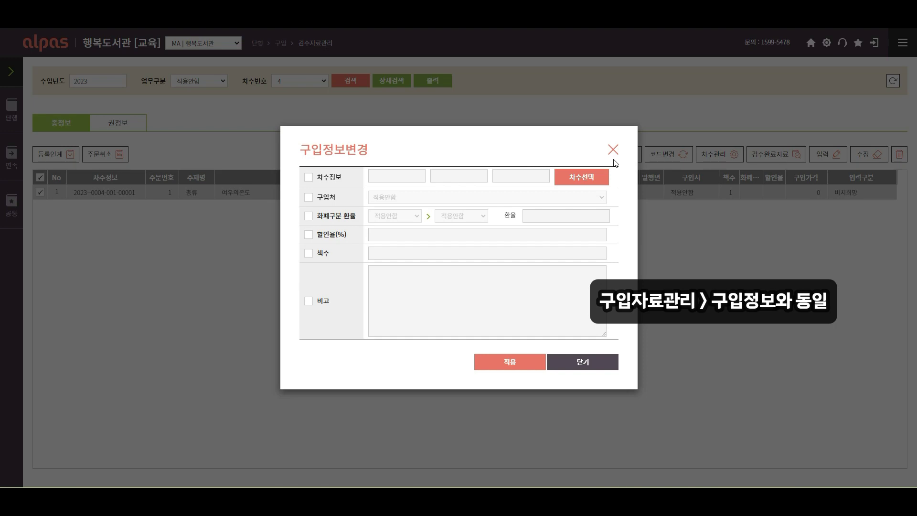
click(613, 150)
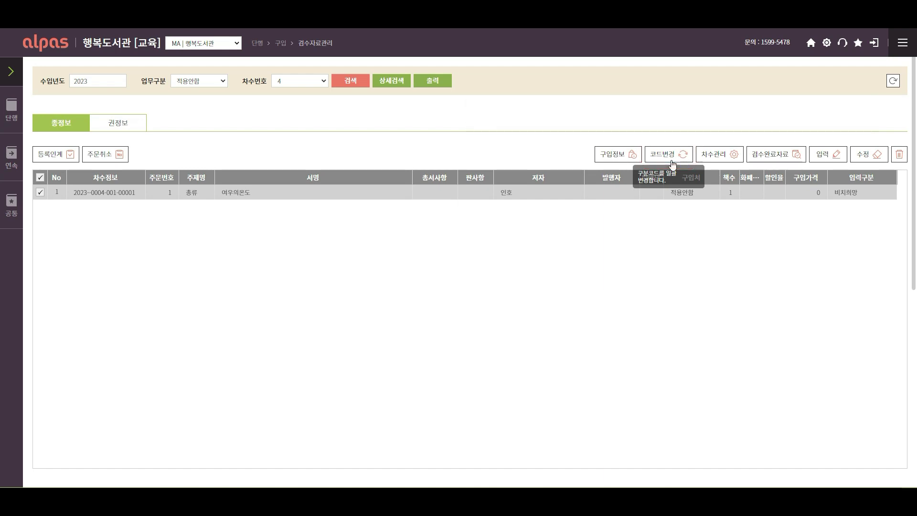
click(672, 162)
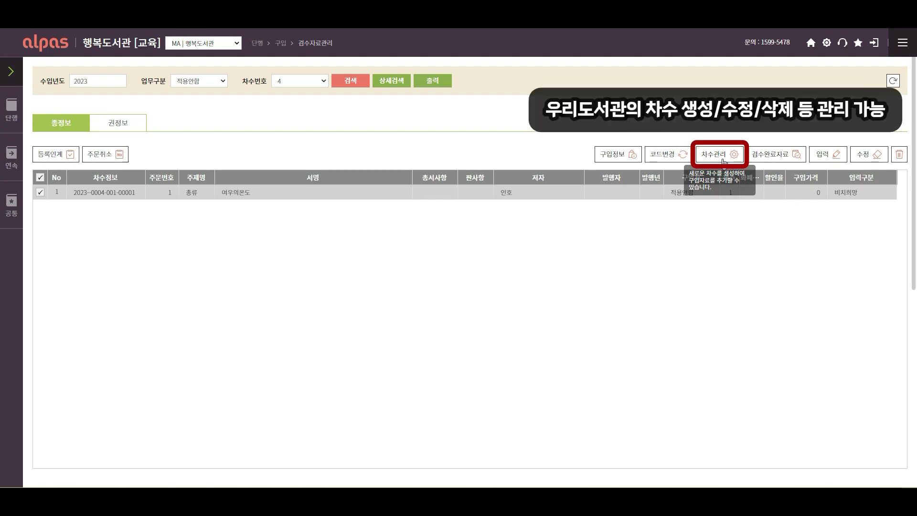
click(722, 161)
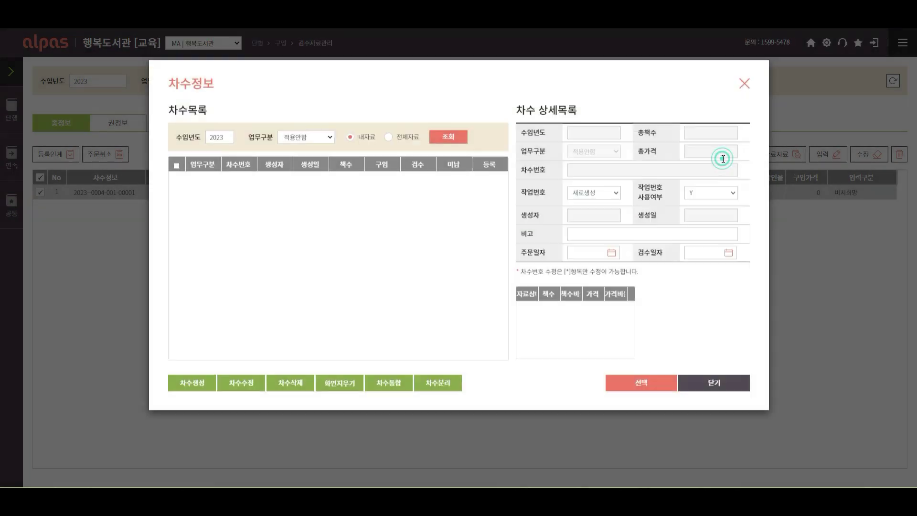
key(Return)
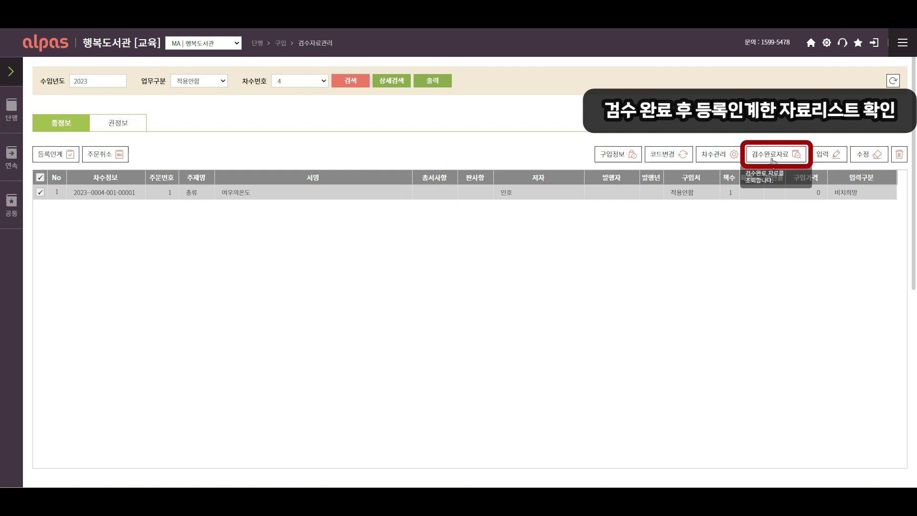
Search 검수완료자료 for 업무구분 5 | 희망자료 with 차수번호 3
click(773, 162)
click(396, 122)
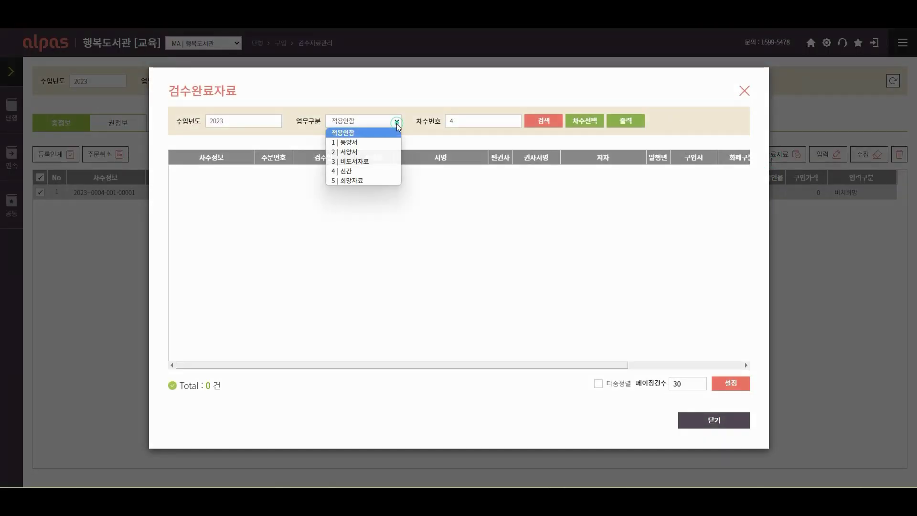
click(378, 181)
click(466, 121)
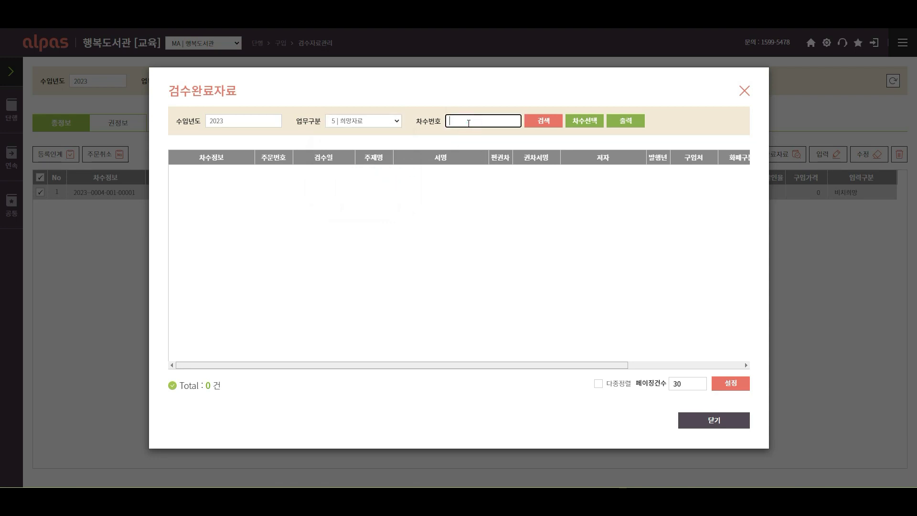
text(3)
key(Return)
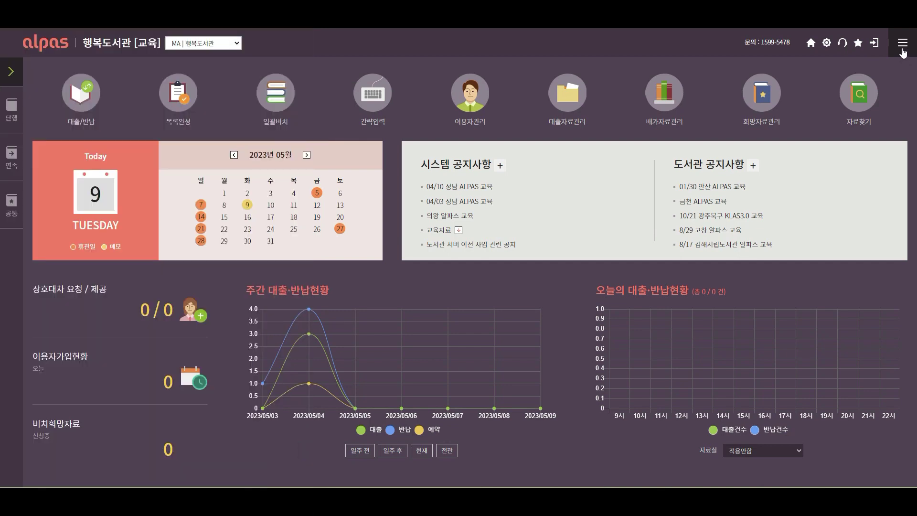
Go to 구입자료출력 under 단행자료 구입 and open its 자료검색 dialog
click(902, 46)
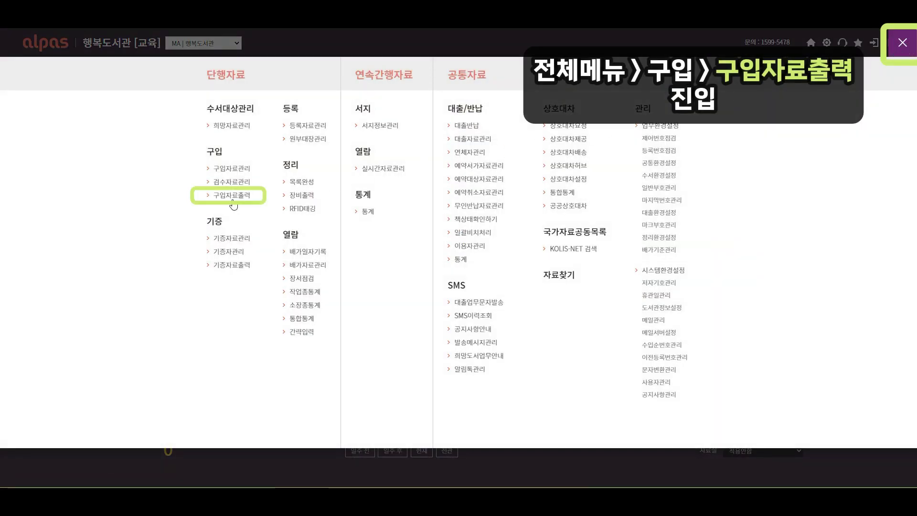
click(233, 195)
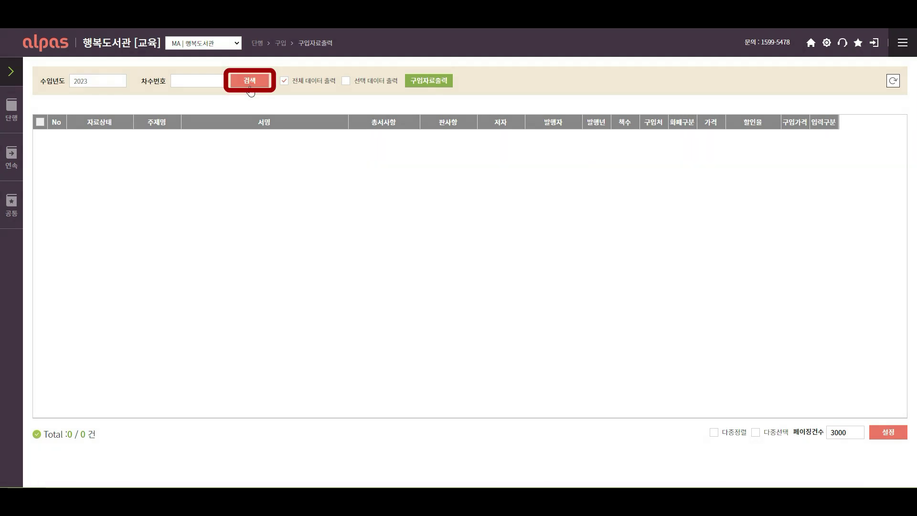
click(250, 86)
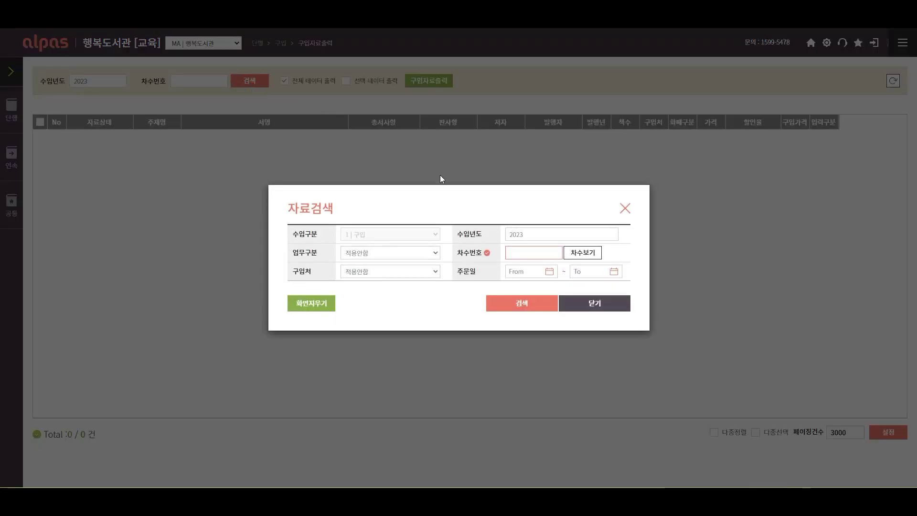
Search the 2023 purchase materials for 업무구분 1 | 동양서 with 차수번호 9 chosen from 차수정보
click(578, 258)
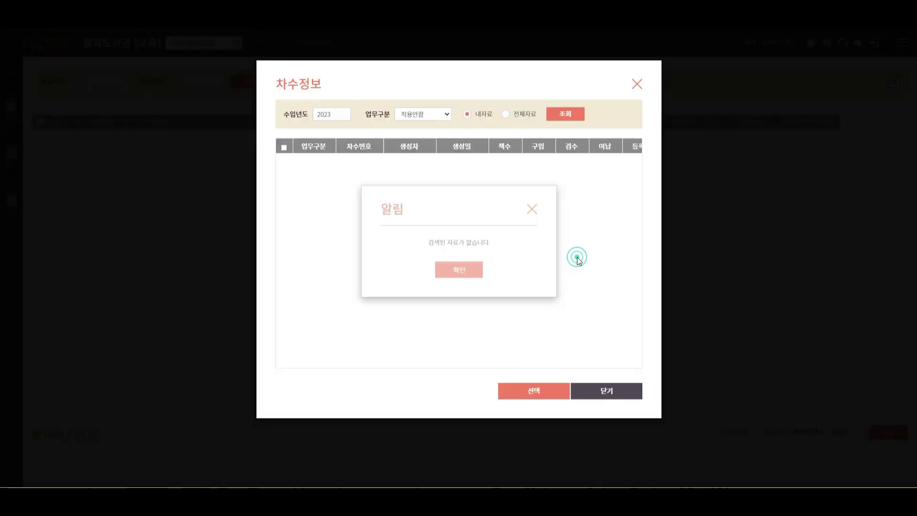
click(458, 285)
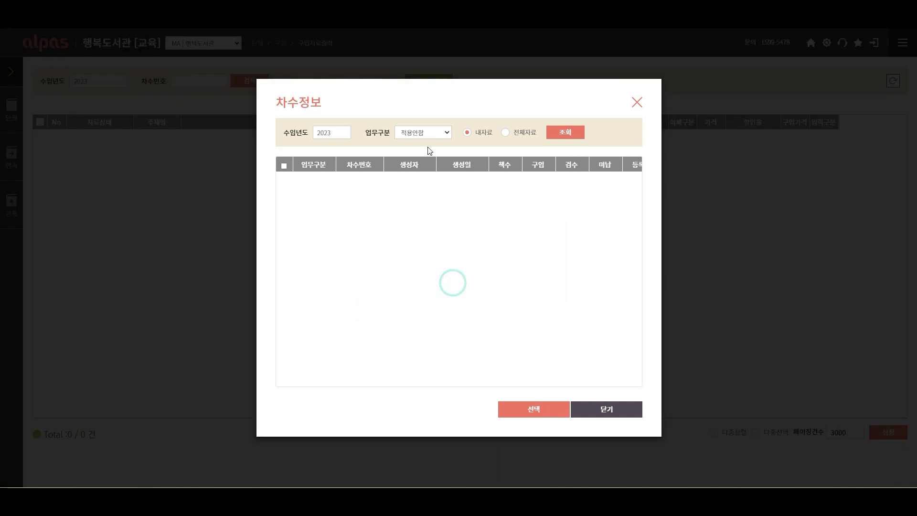
click(426, 134)
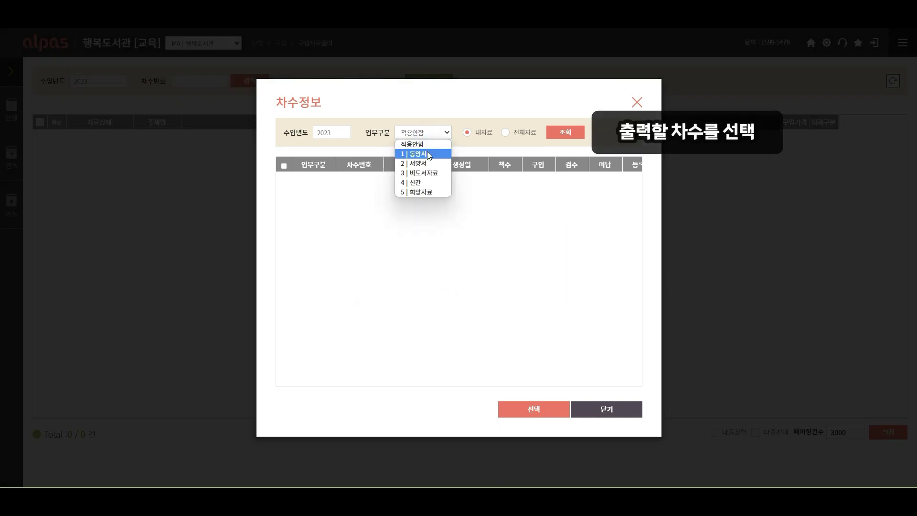
click(427, 152)
click(553, 132)
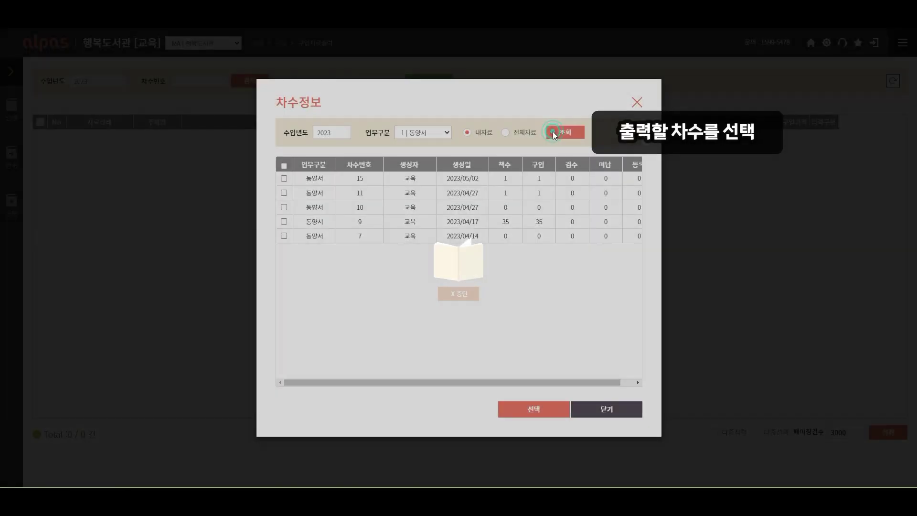
click(551, 222)
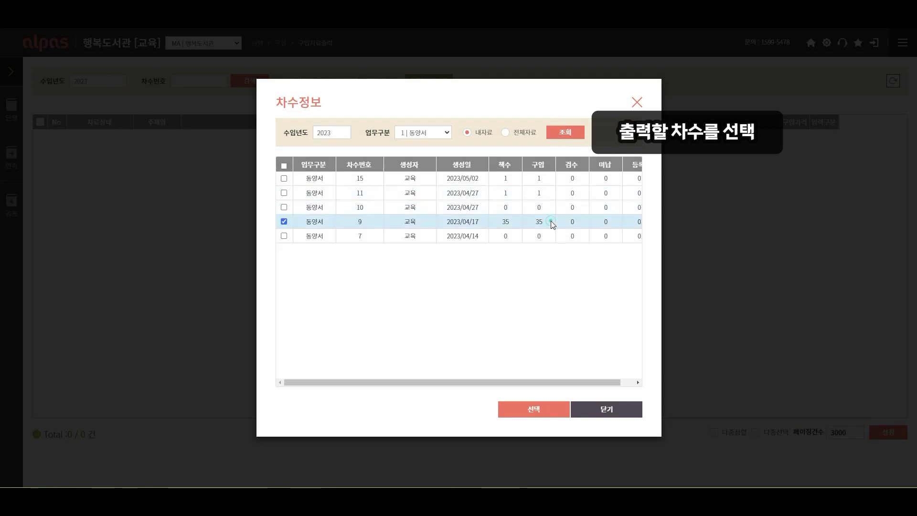
click(547, 413)
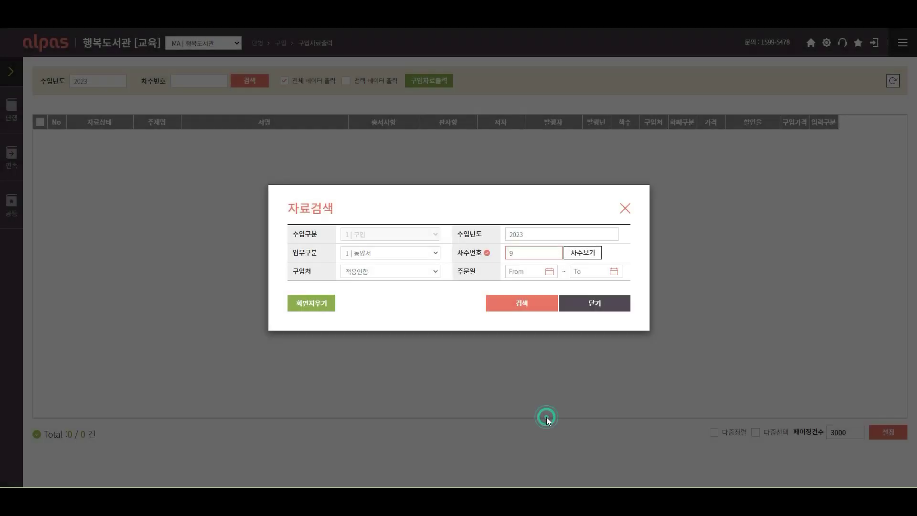
click(529, 309)
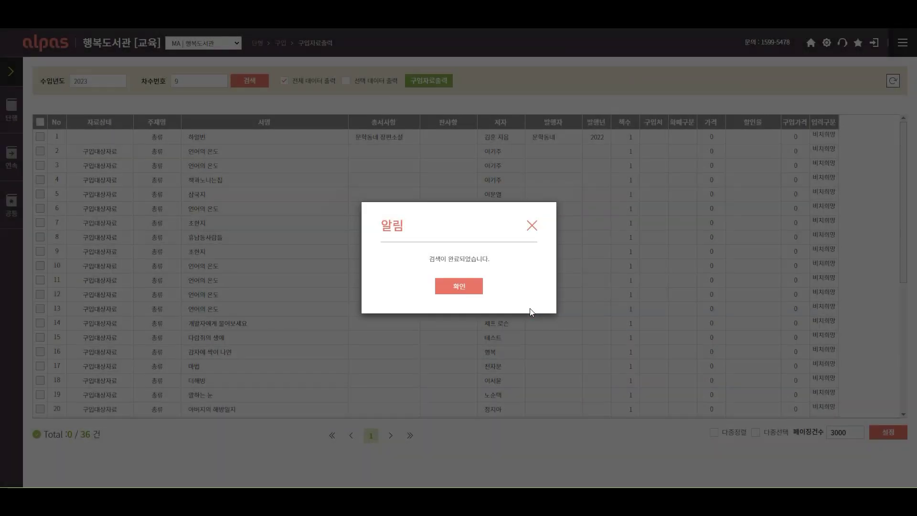
click(453, 292)
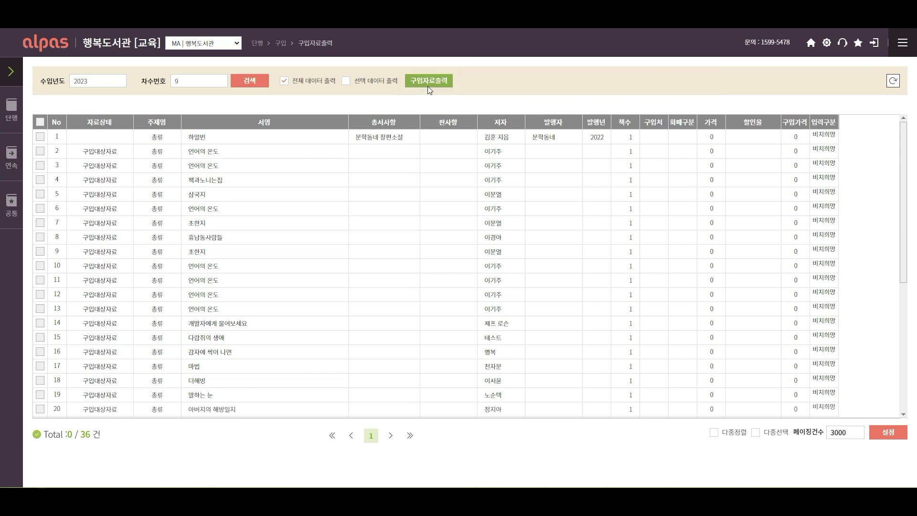
Output the retrieved purchase materials with 구입자료출력, choosing 전체자료 as the output type
click(429, 86)
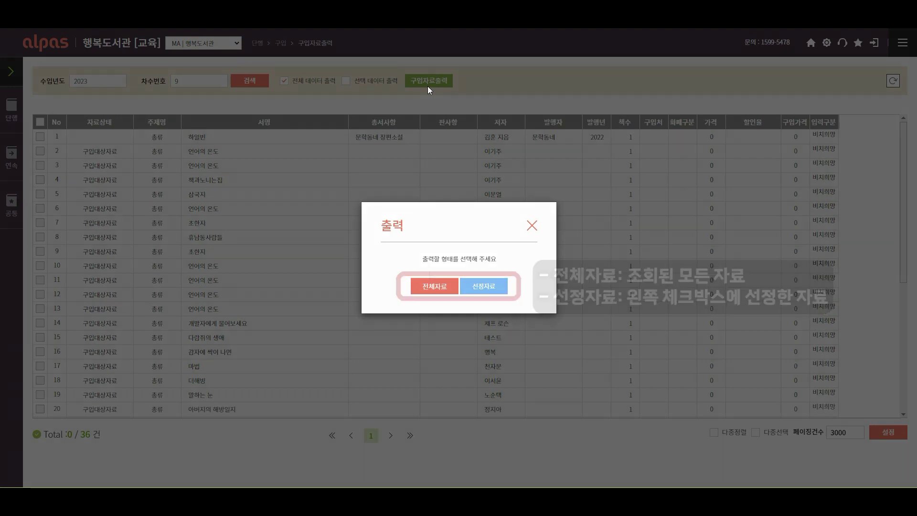
click(432, 288)
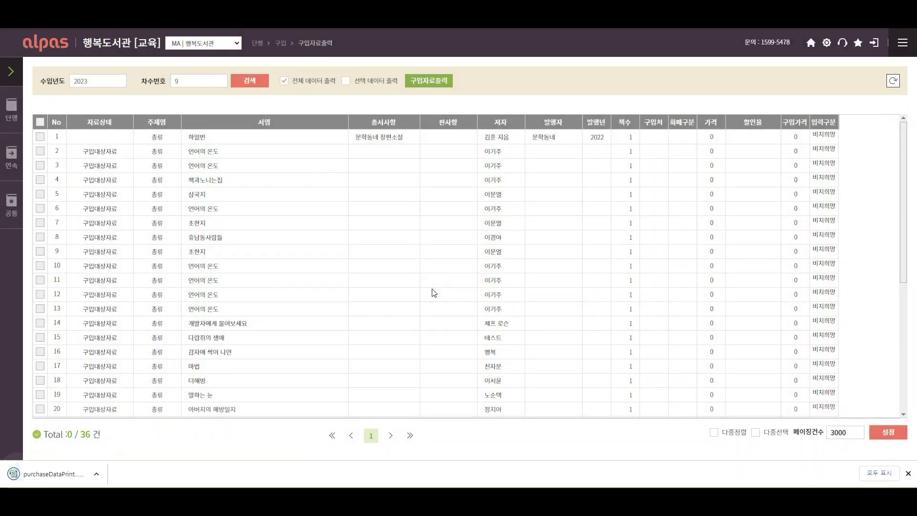